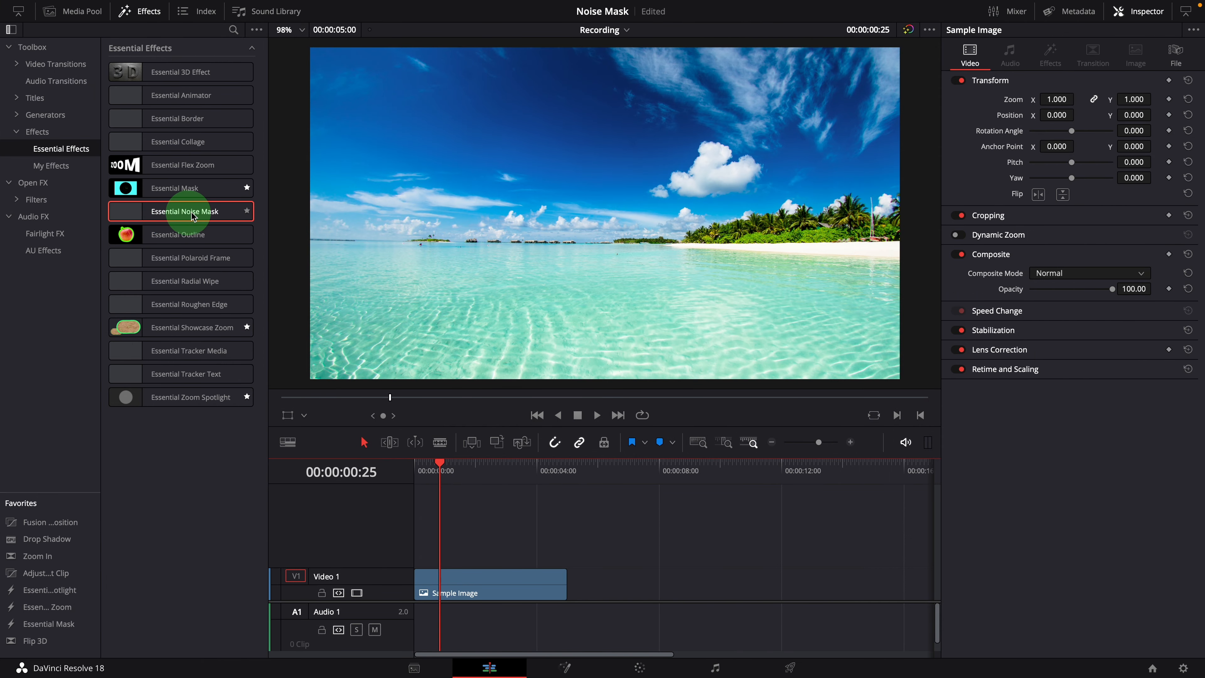
- Apply the Essential Noise Mask effect to the Sample Image clip and show the effect's settings
click(170, 211)
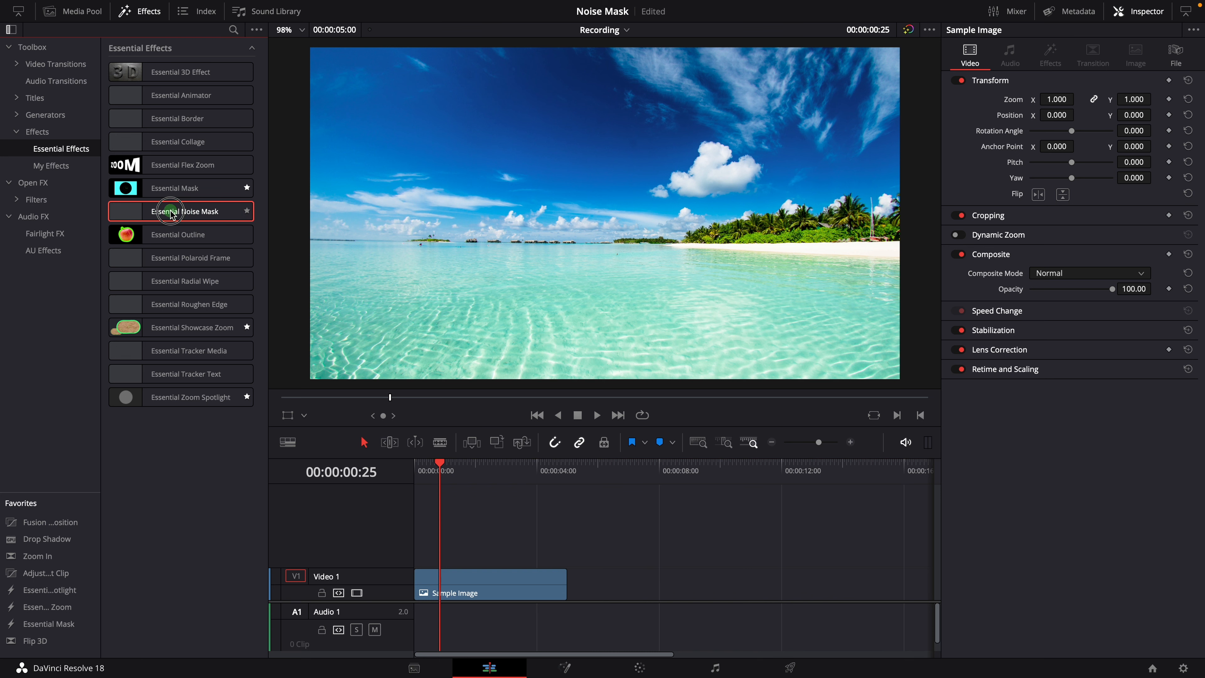
drag(232, 215, 542, 245)
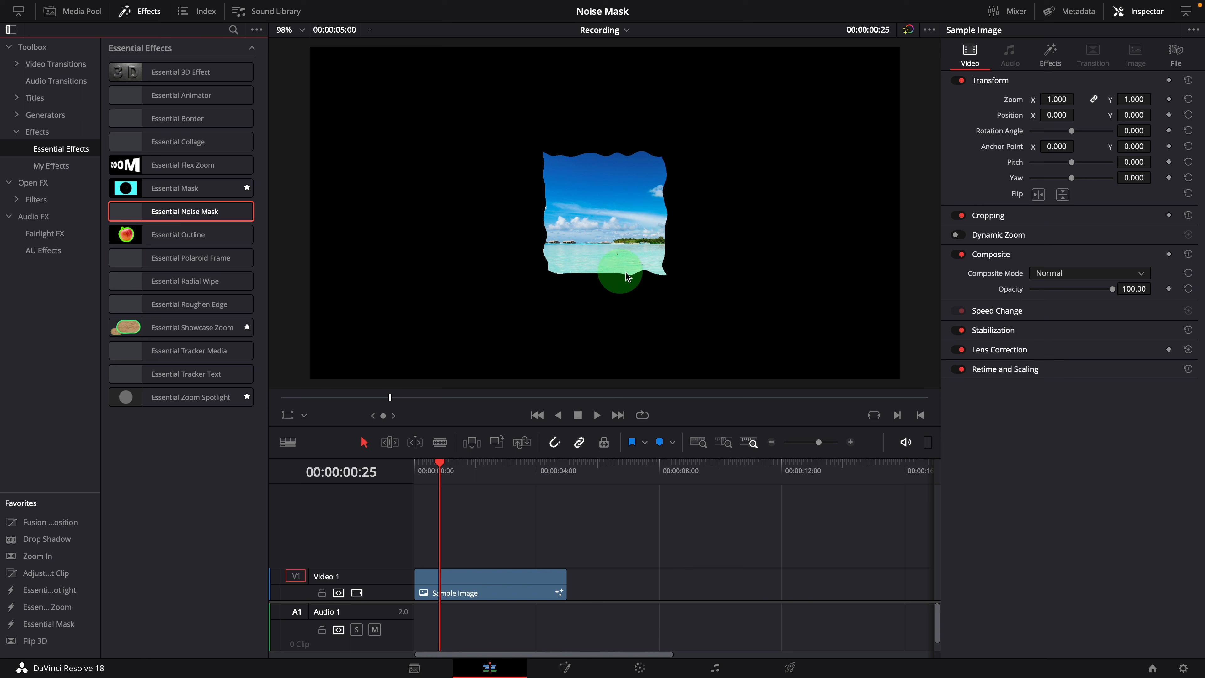
click(1057, 56)
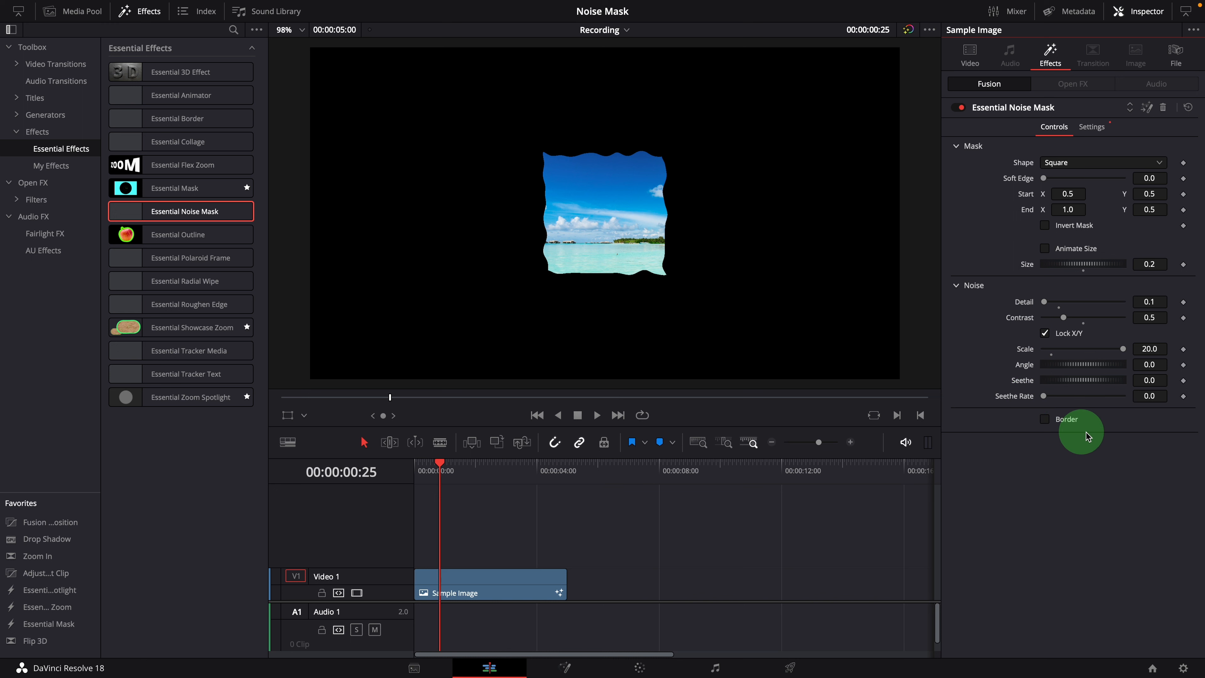
- Try a border with glow on the noise mask and switch the border off again
click(1077, 422)
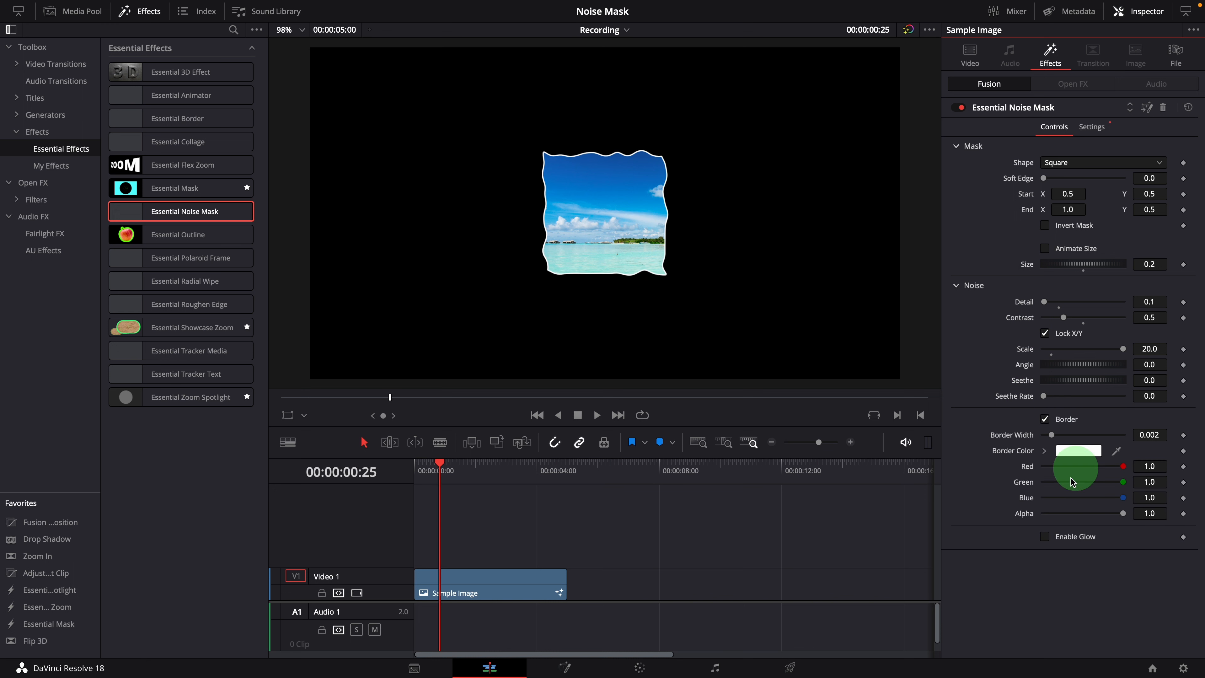
click(1060, 539)
click(1076, 540)
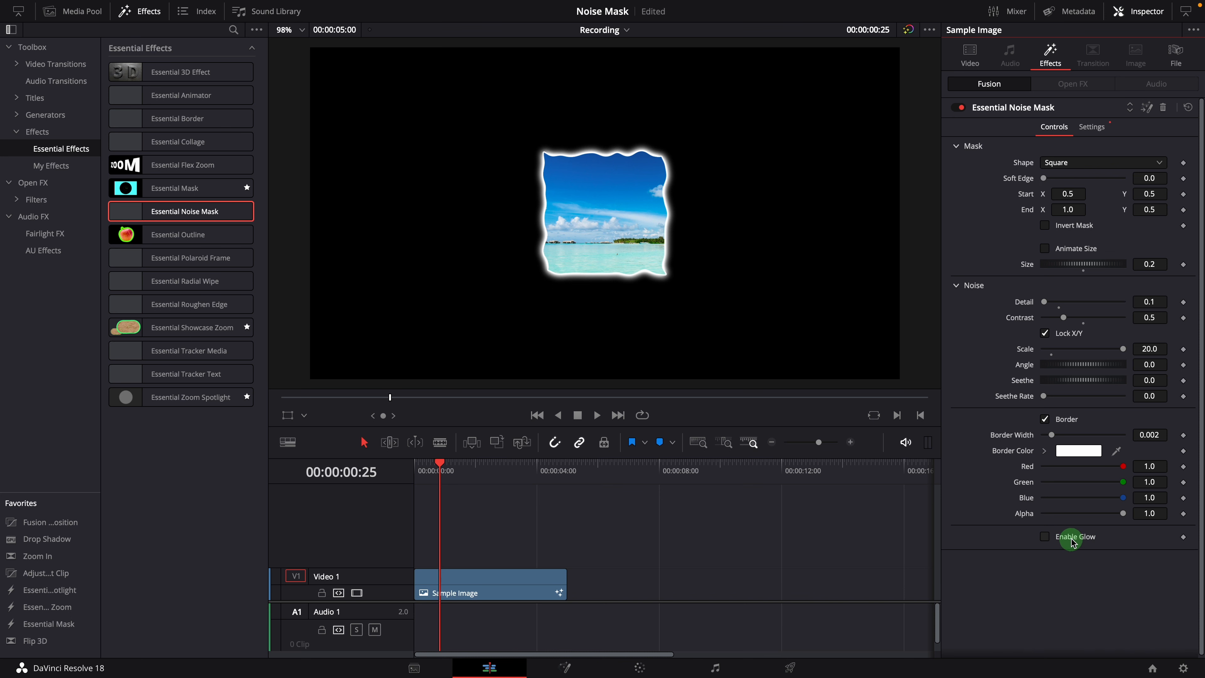
click(1046, 420)
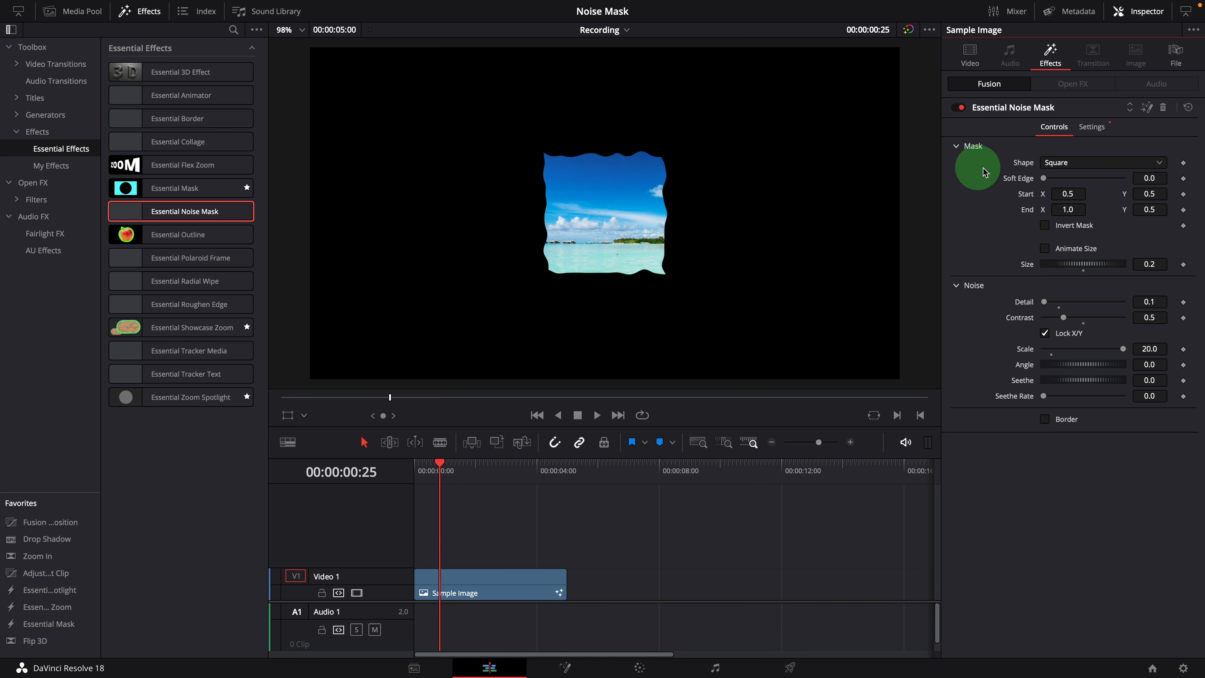
- Try the Linear and Reflect mask shapes and return the shape to Square
click(1067, 162)
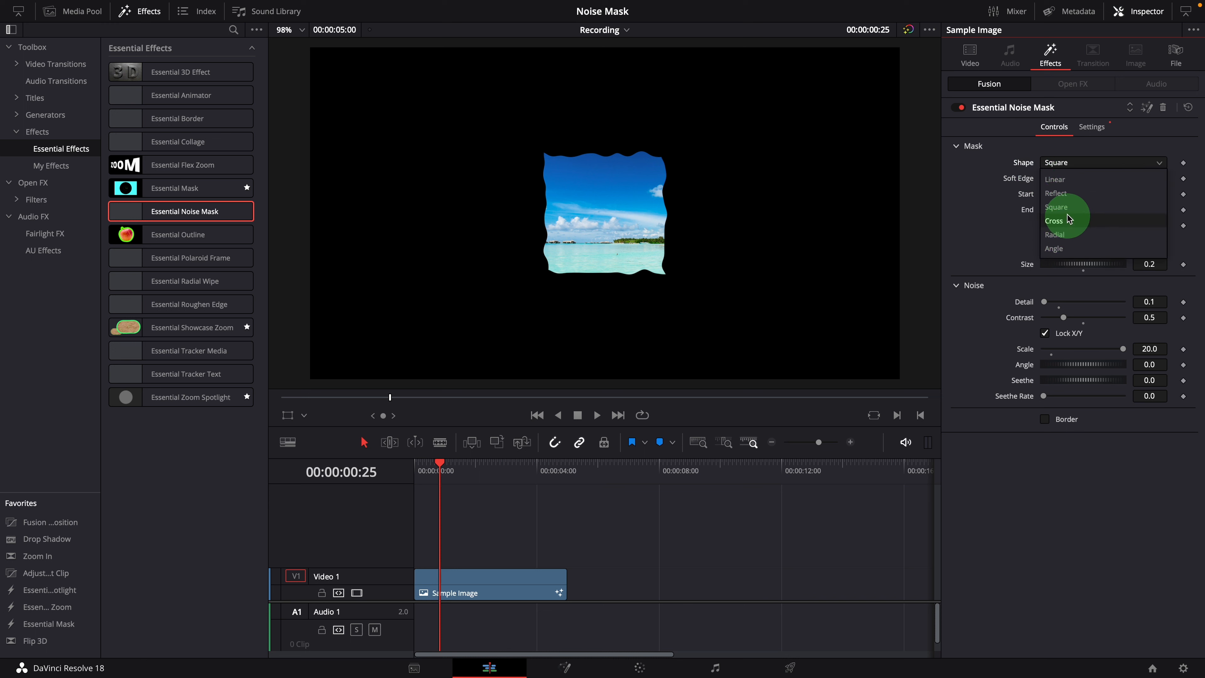
click(1059, 180)
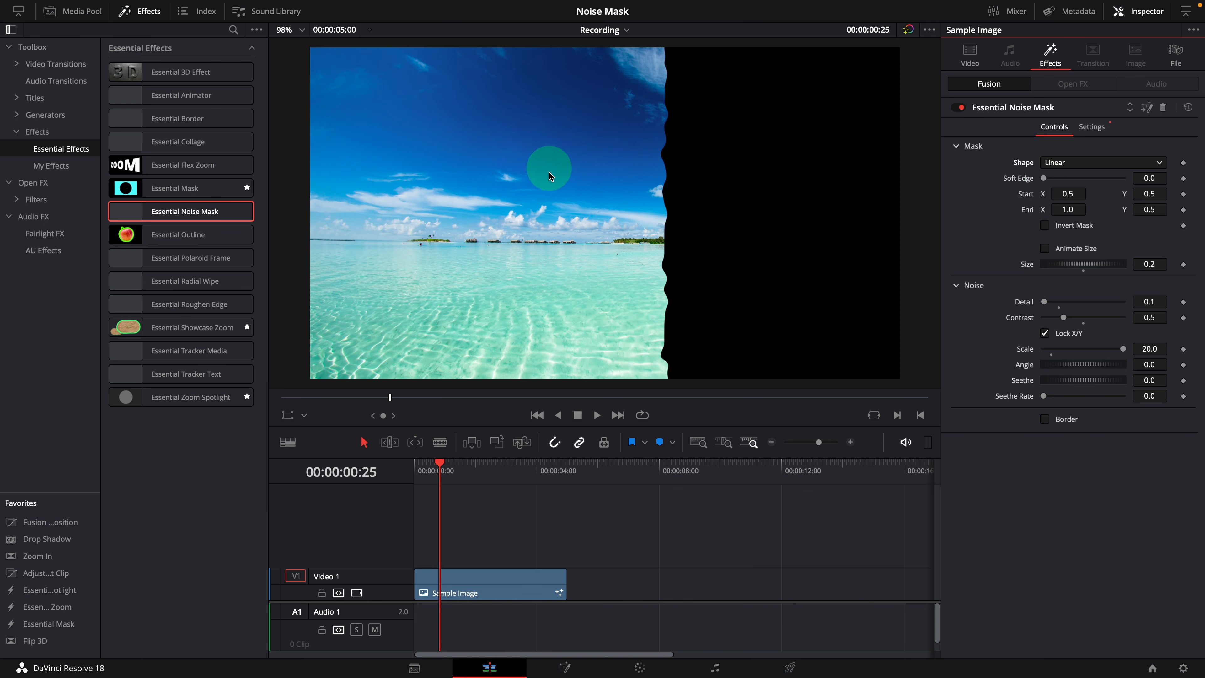
click(1067, 163)
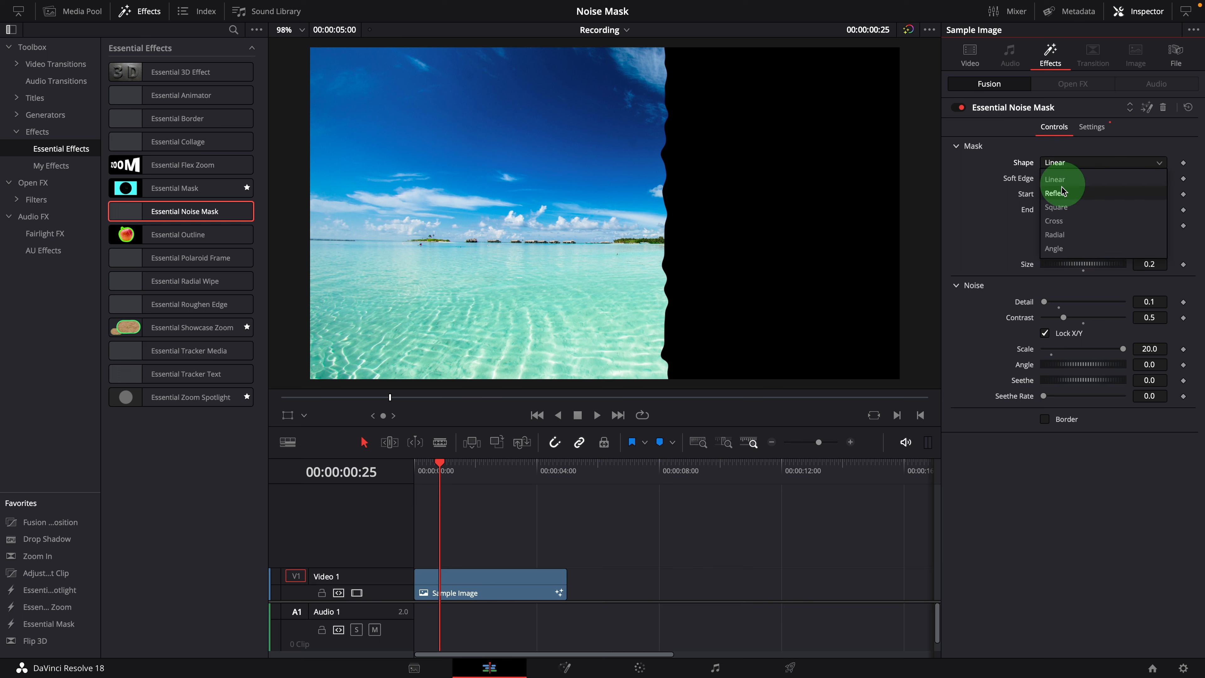
click(1059, 194)
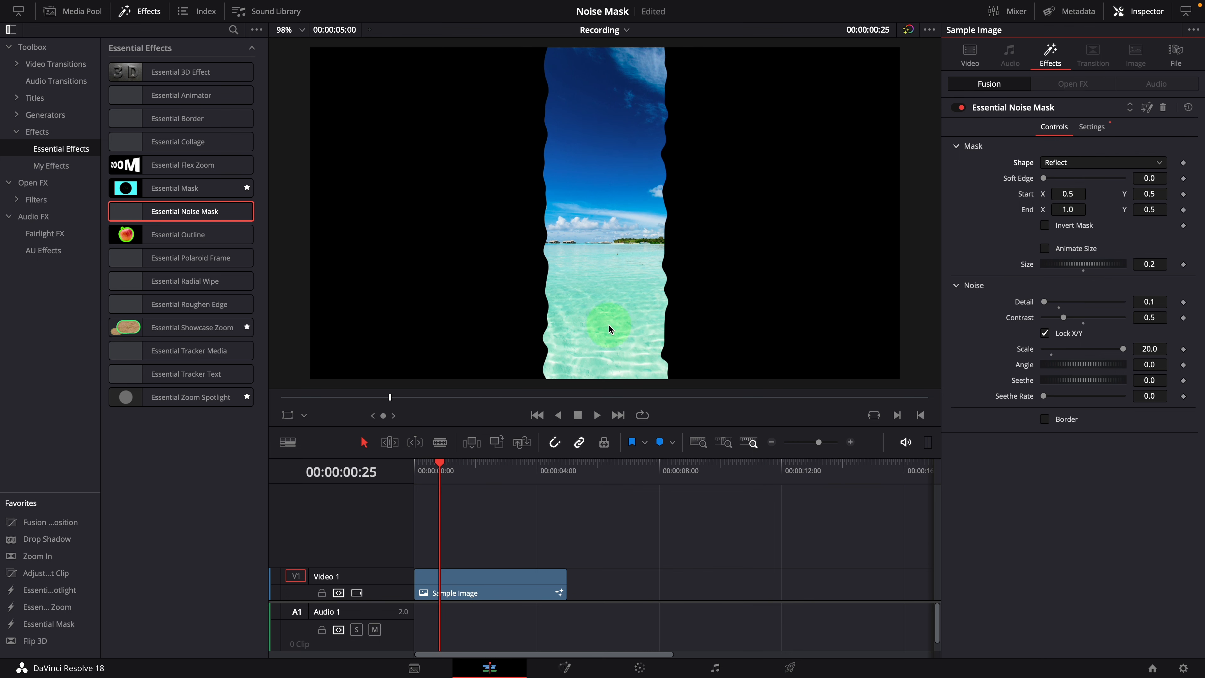
click(1076, 162)
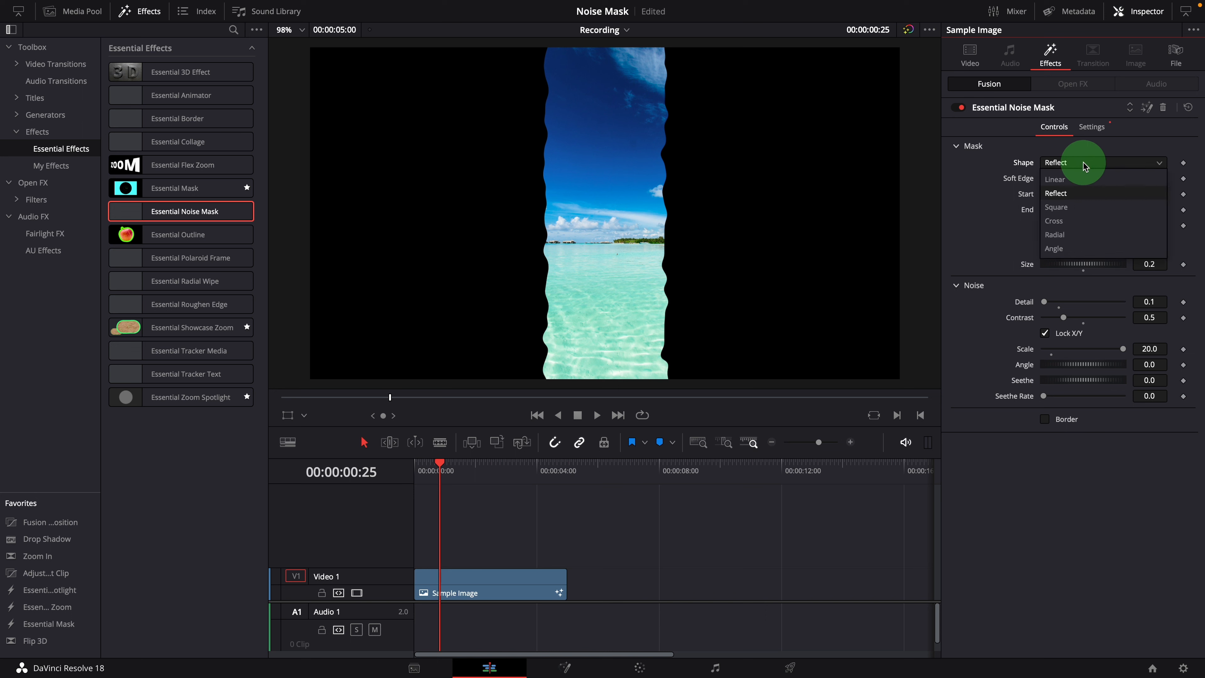
click(1062, 207)
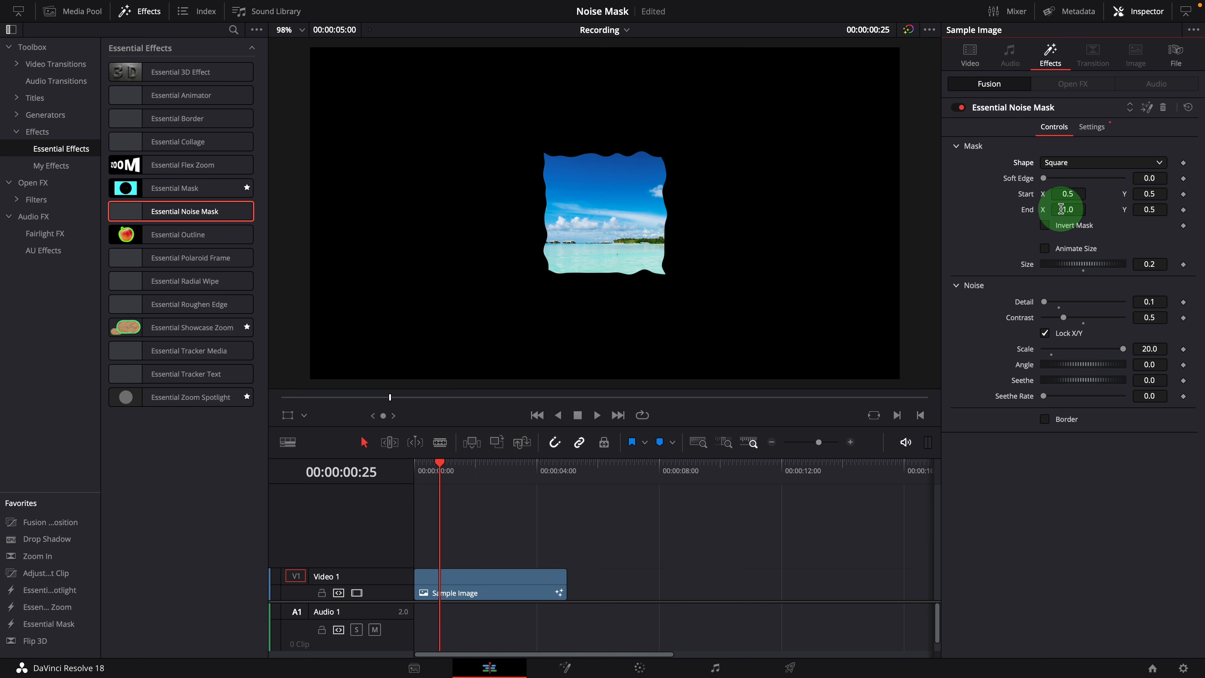
- Change the mask shape to Cross, Radial and finally Angle to compare them
click(1079, 163)
click(1061, 219)
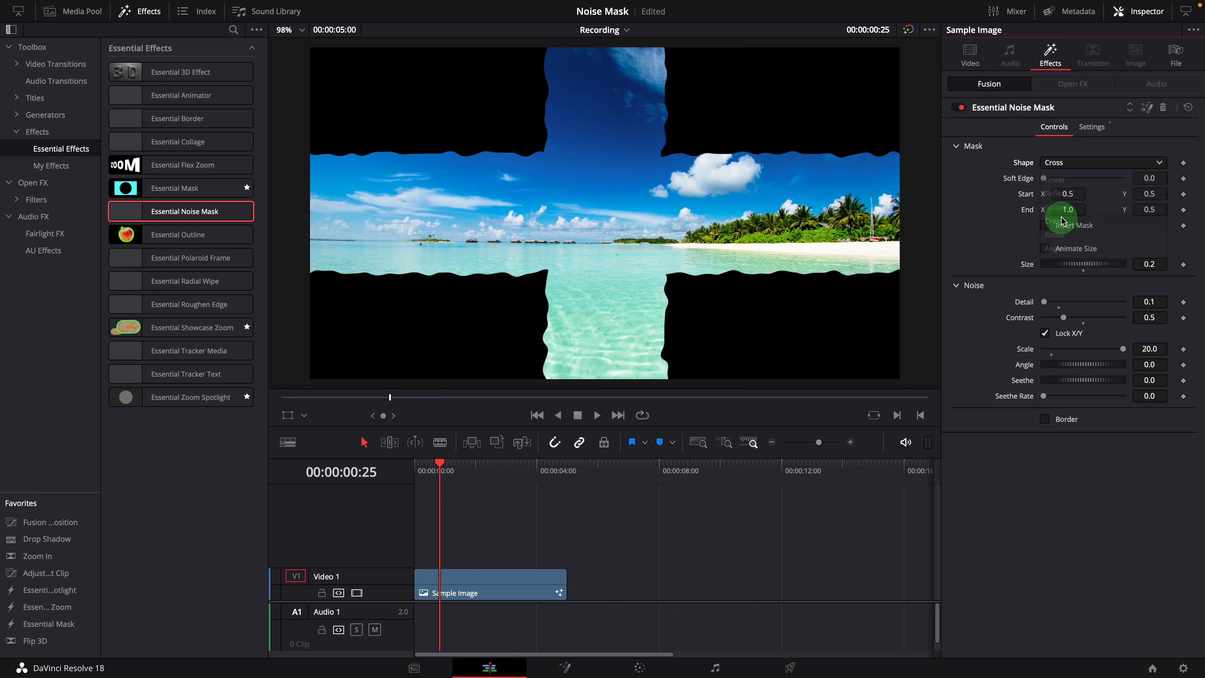
click(1075, 164)
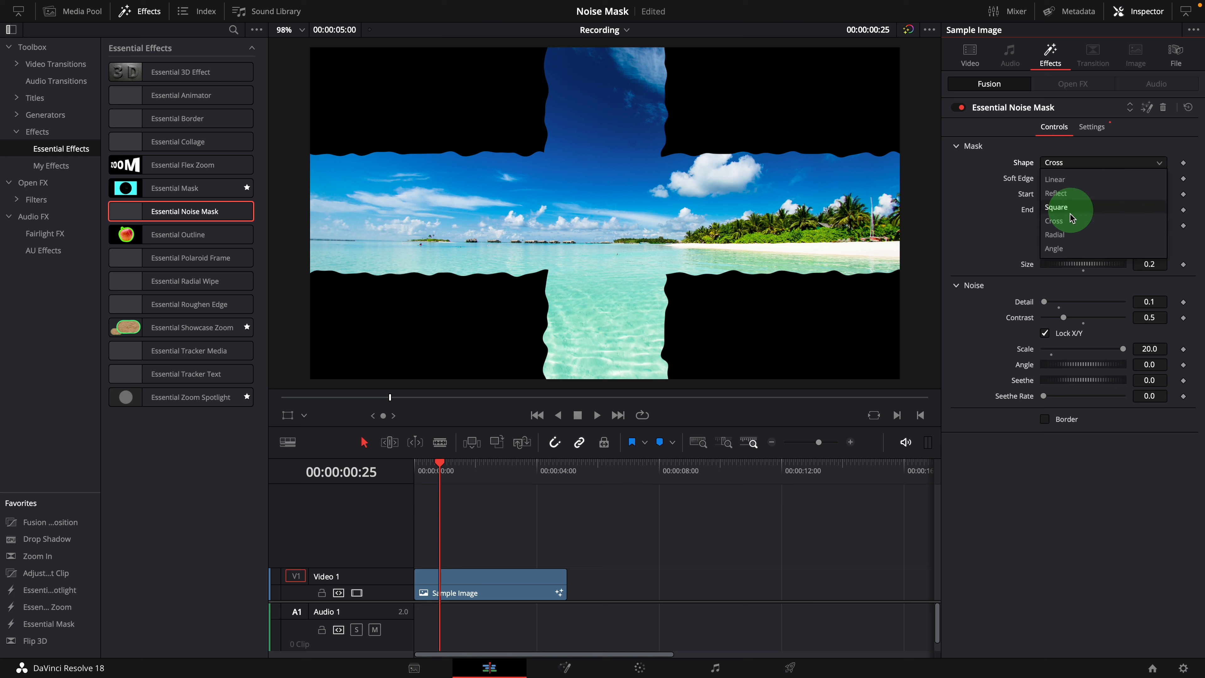
click(1061, 234)
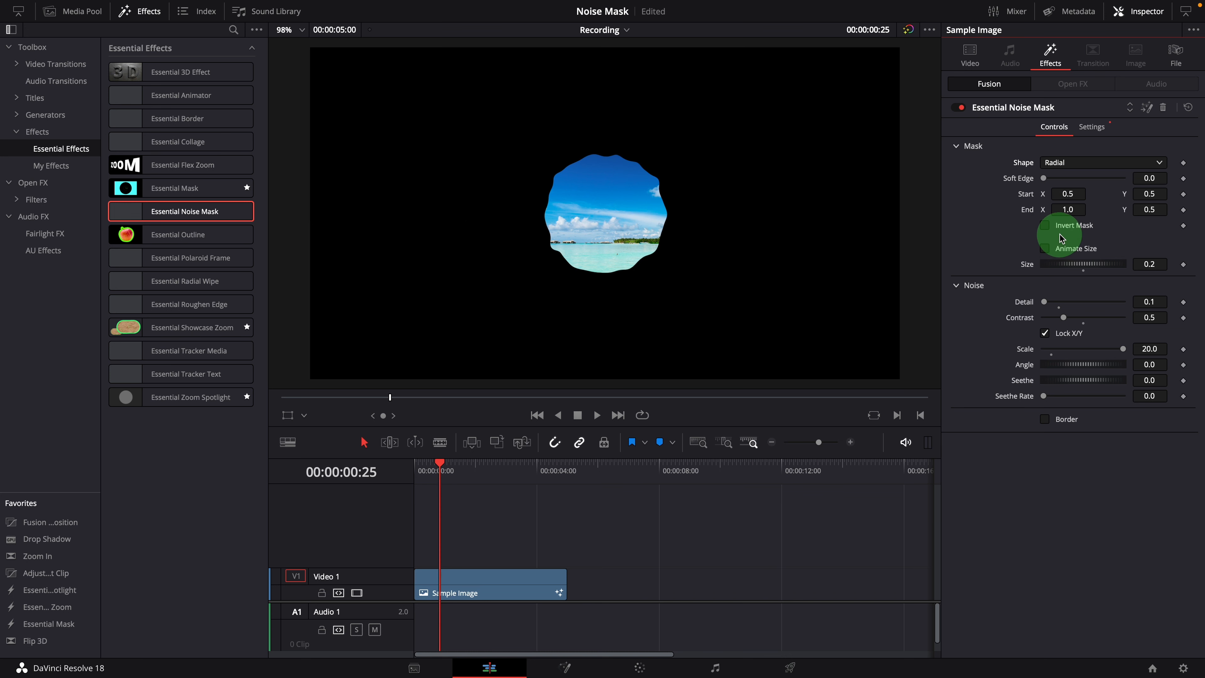
click(1065, 163)
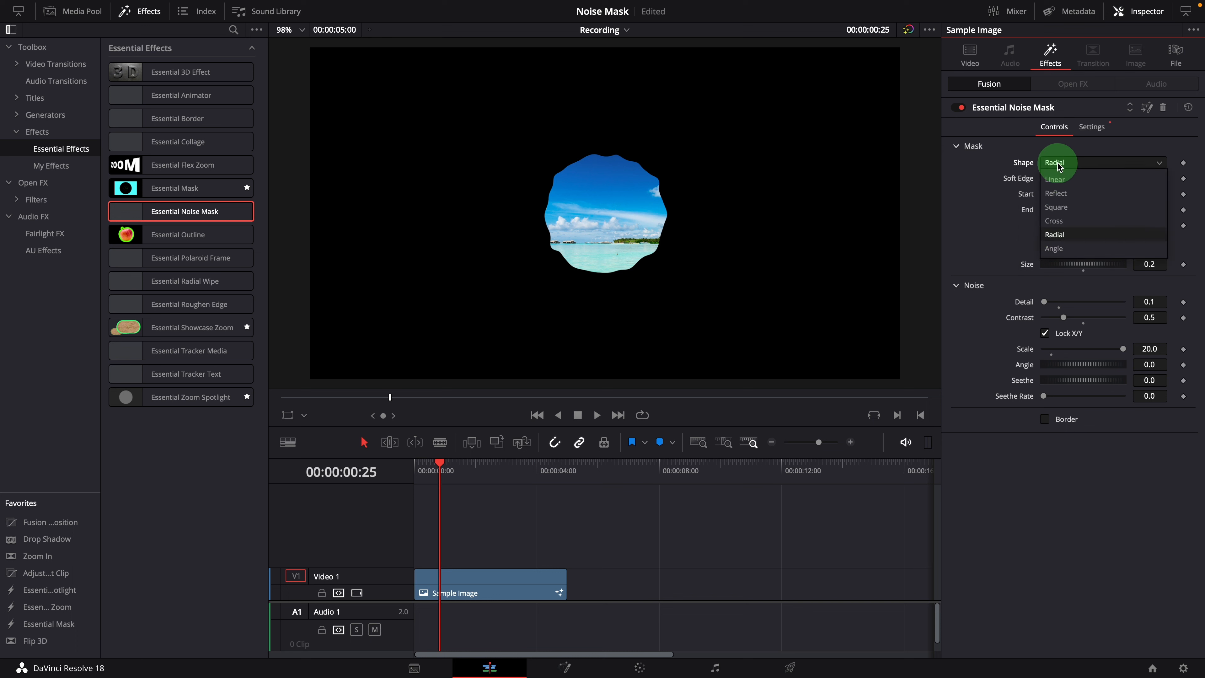
click(1054, 250)
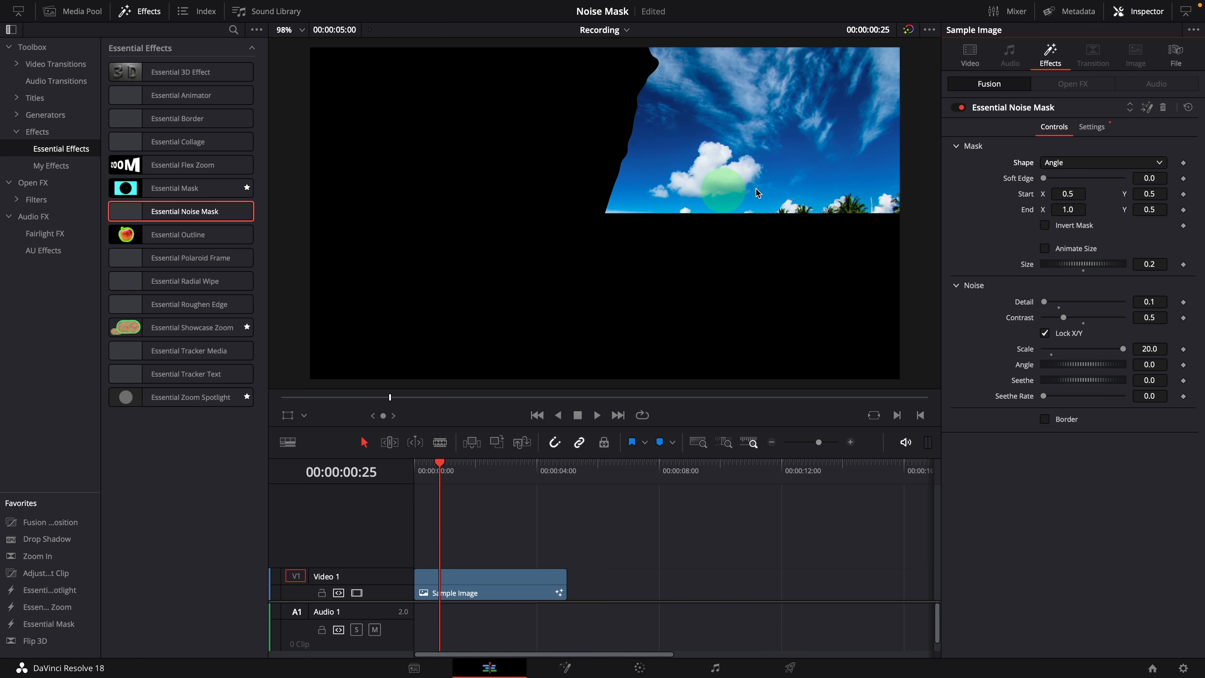
drag(1065, 194, 1017, 199)
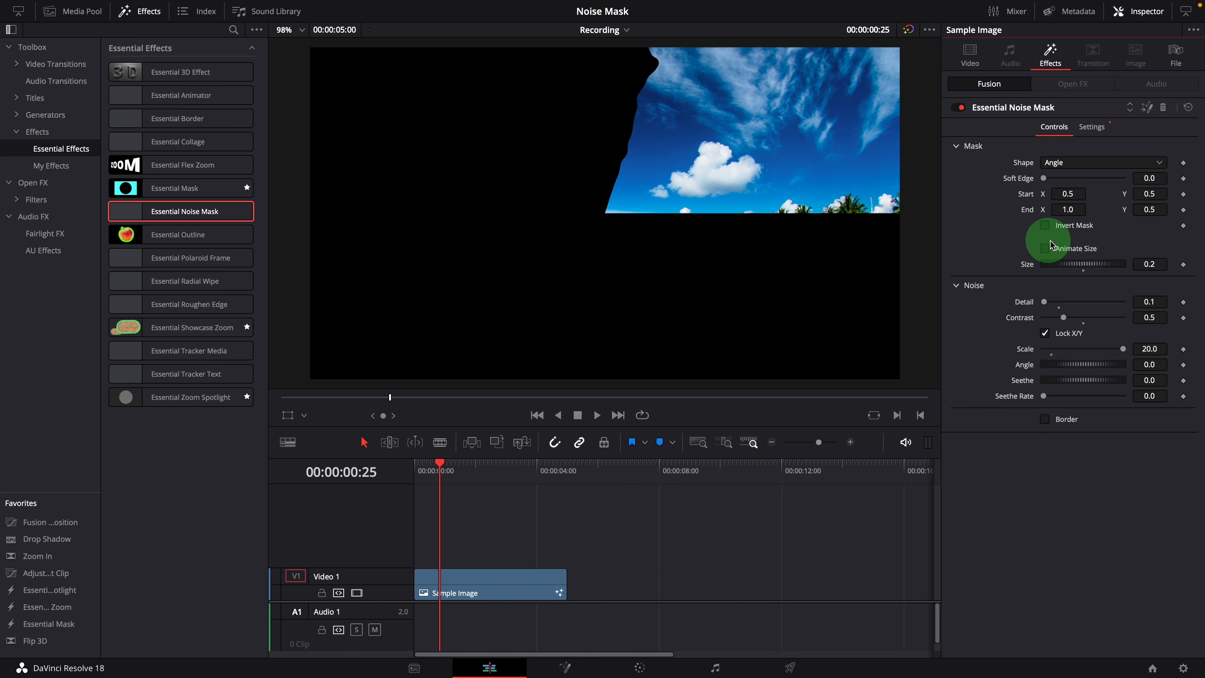
- Enable Animate Size for the mask and play the clip from the beginning
click(1045, 249)
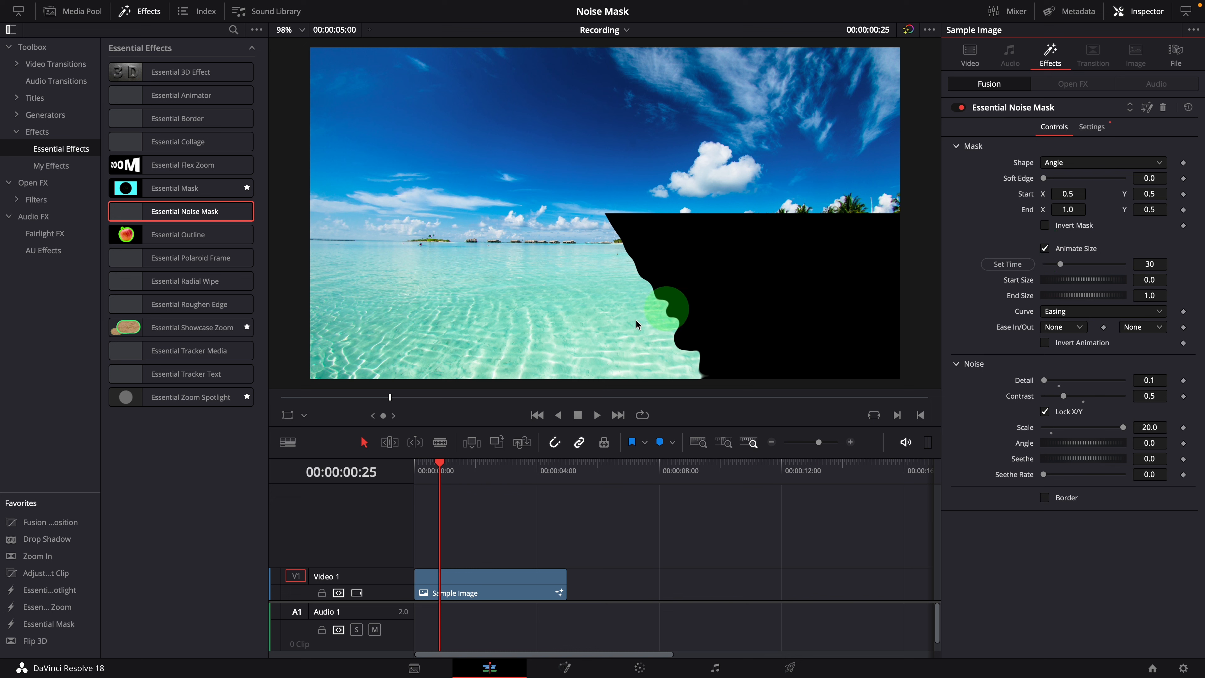
click(424, 469)
key(space)
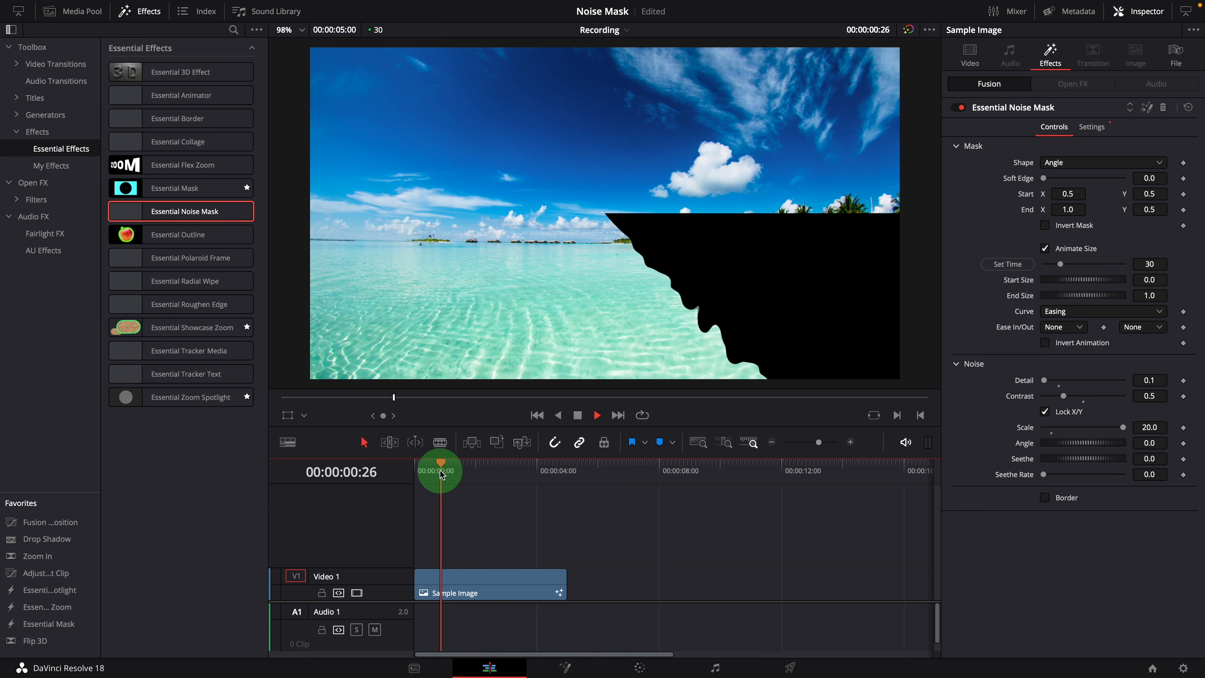
key(space)
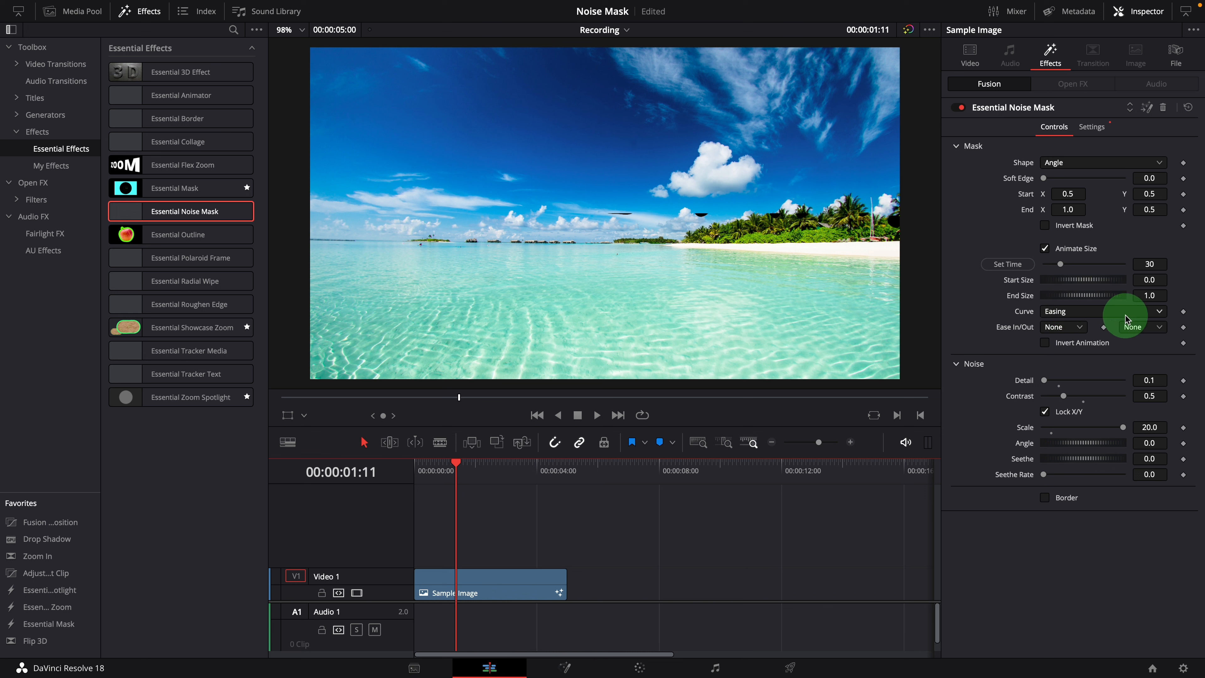
- Try Sine as the ease-in and Elastic as the ease-out of the mask's size animation
click(1078, 328)
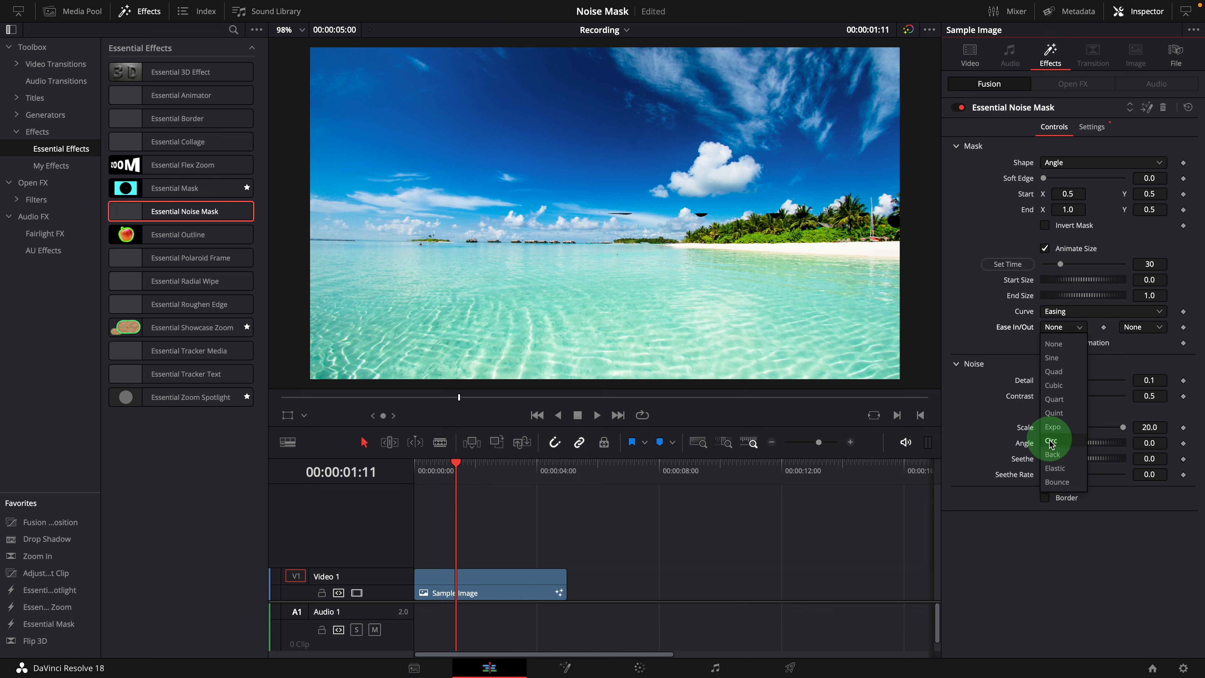
click(1058, 358)
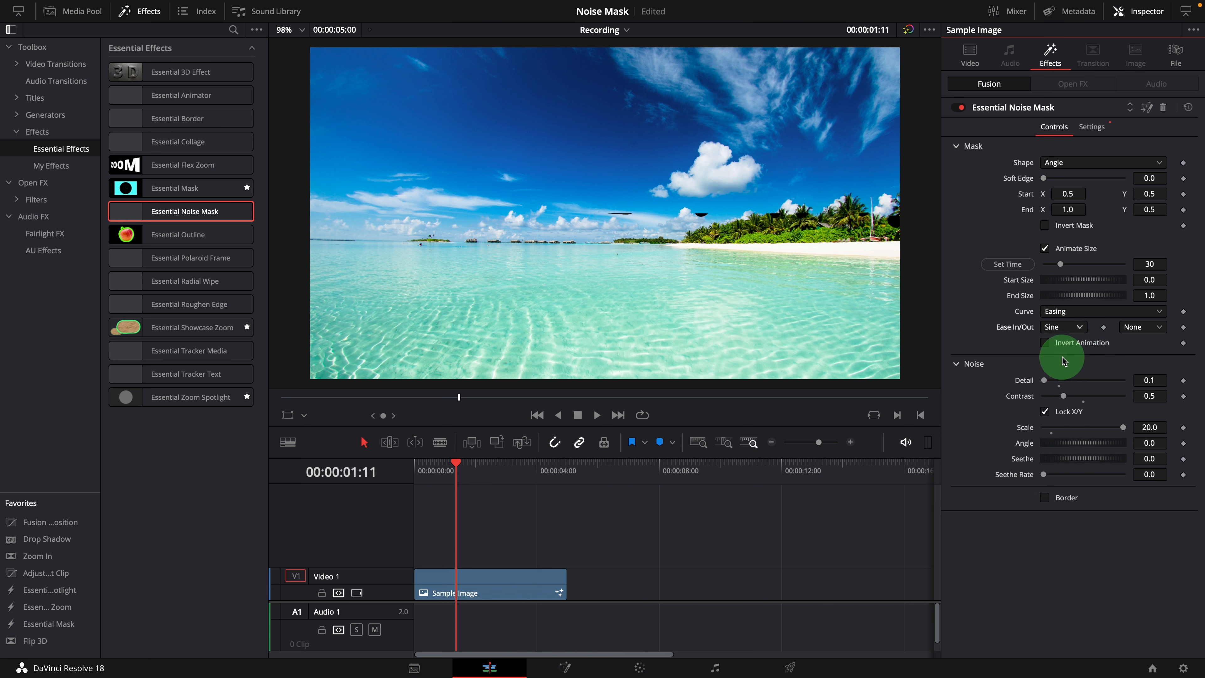
click(1142, 327)
click(1133, 467)
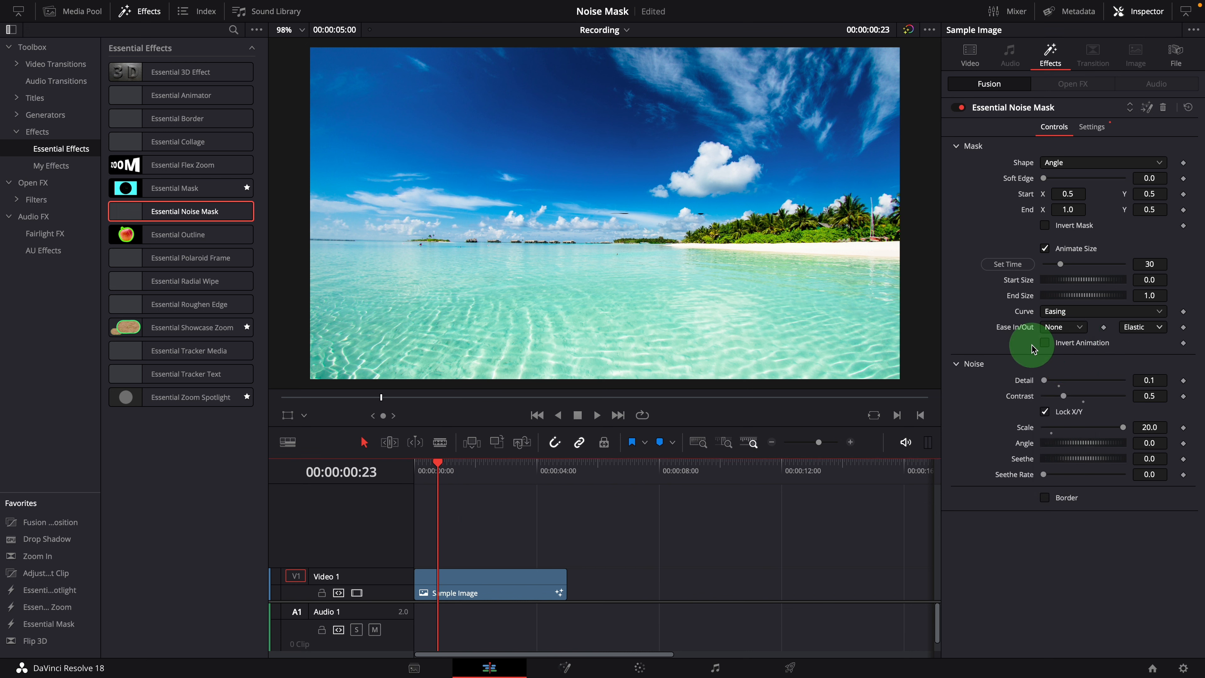
- Set the size animation's ease-out to Bounce and play the clip from the beginning
click(1136, 332)
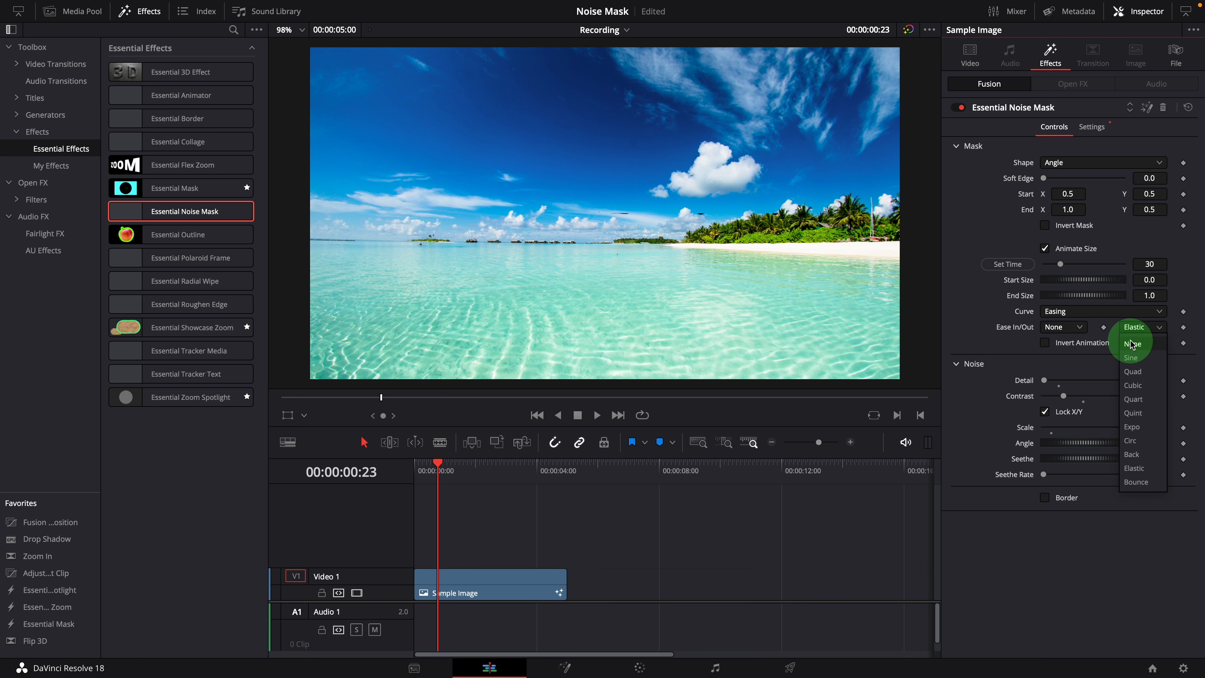
click(1134, 481)
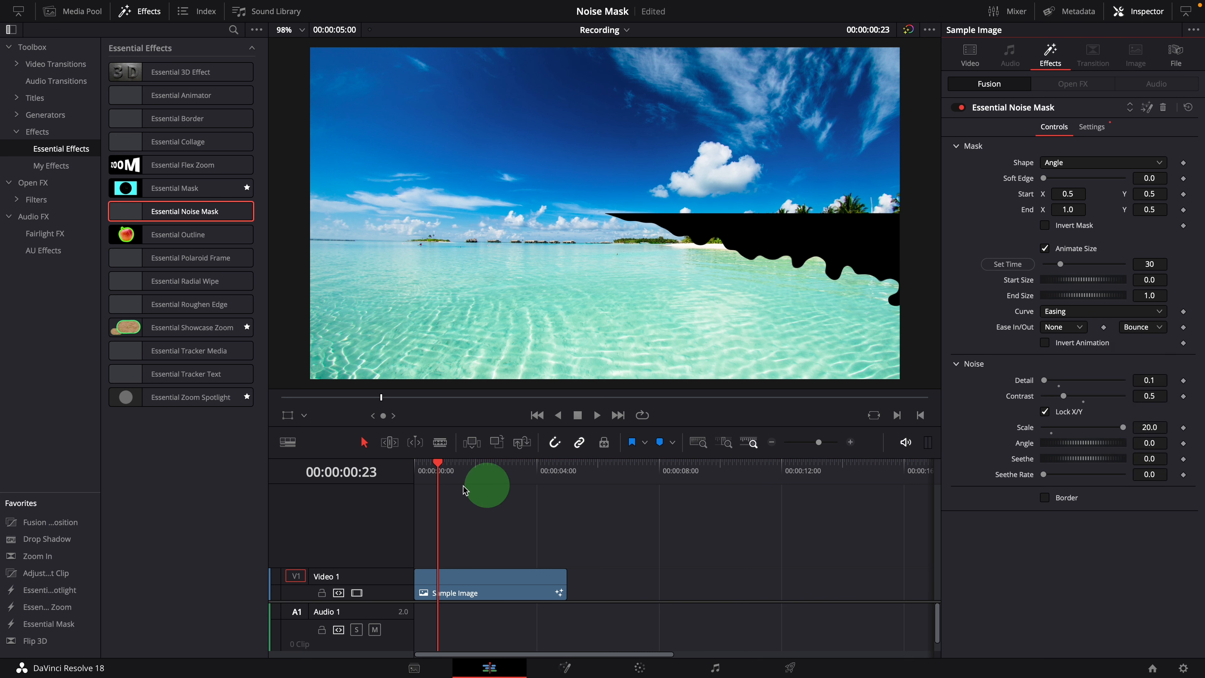
click(418, 472)
key(space)
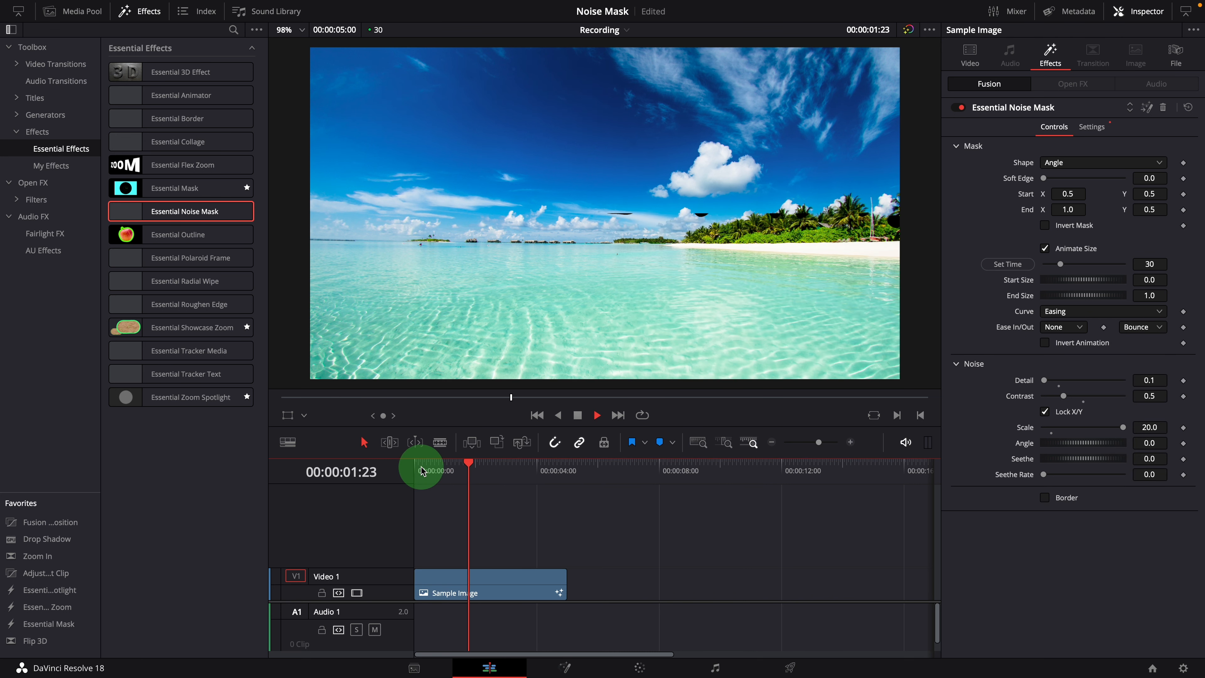
click(422, 470)
key(space)
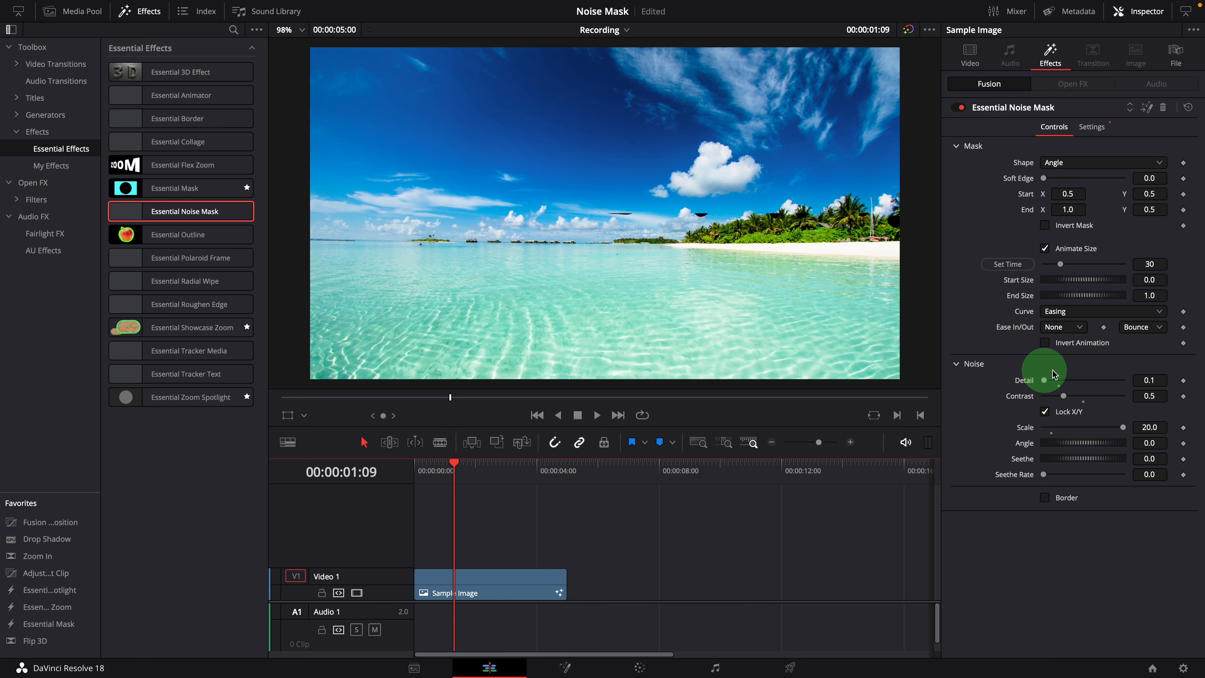
- Switch the size animation to a Custom curve, reshape its points freely and play the clip from the beginning
click(1069, 311)
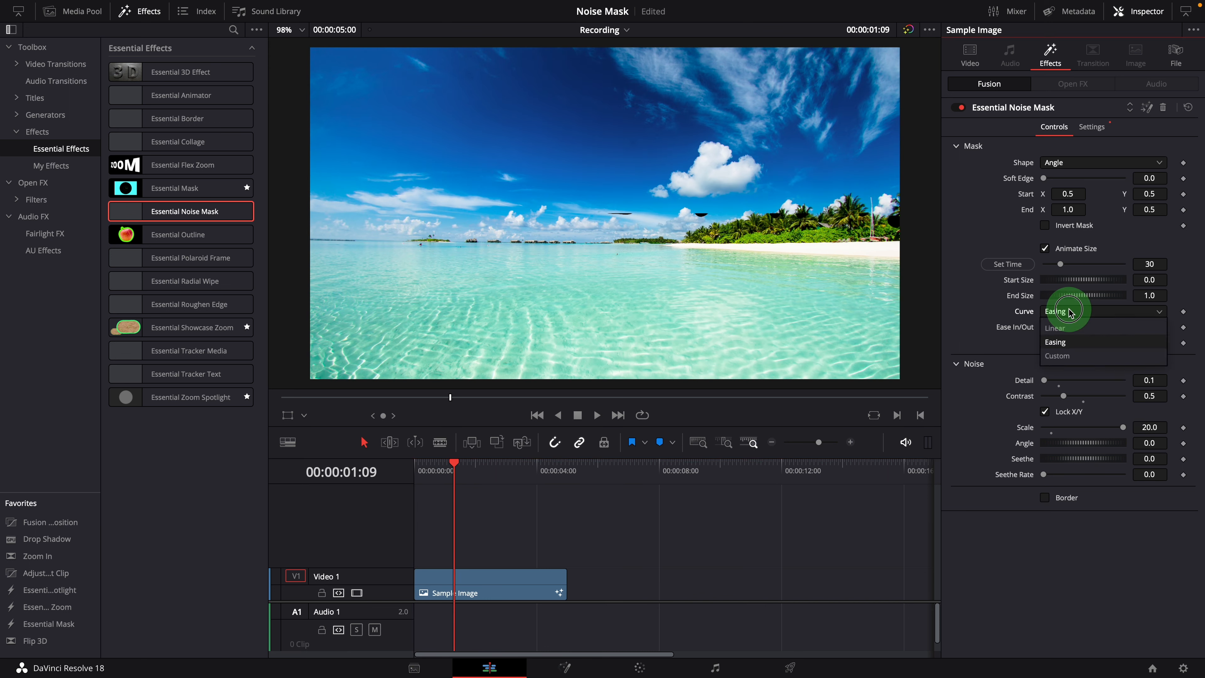
click(1059, 355)
drag(1073, 388, 1110, 379)
click(417, 469)
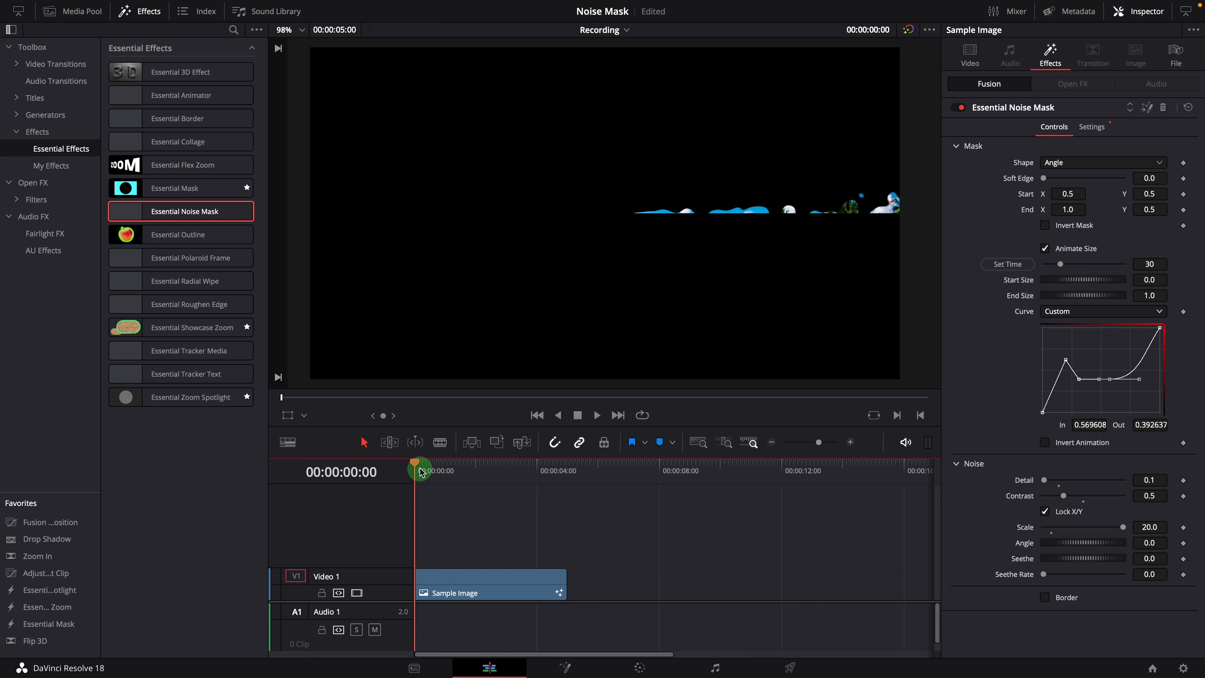
key(space)
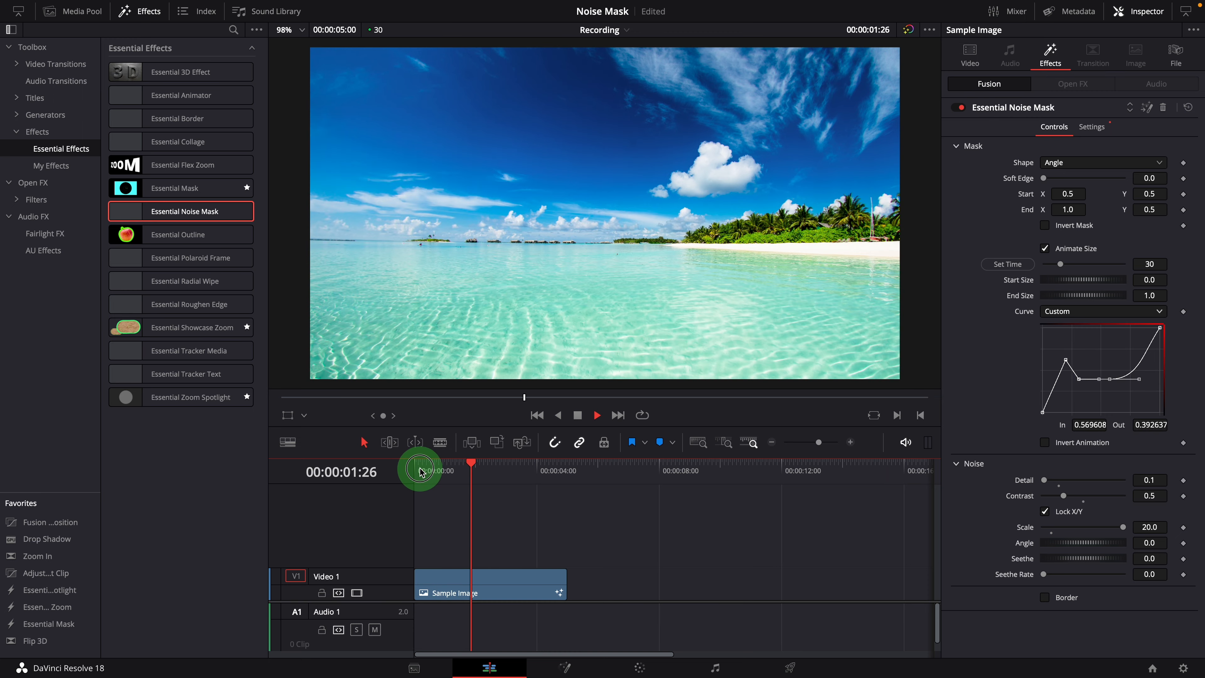
click(419, 469)
key(space)
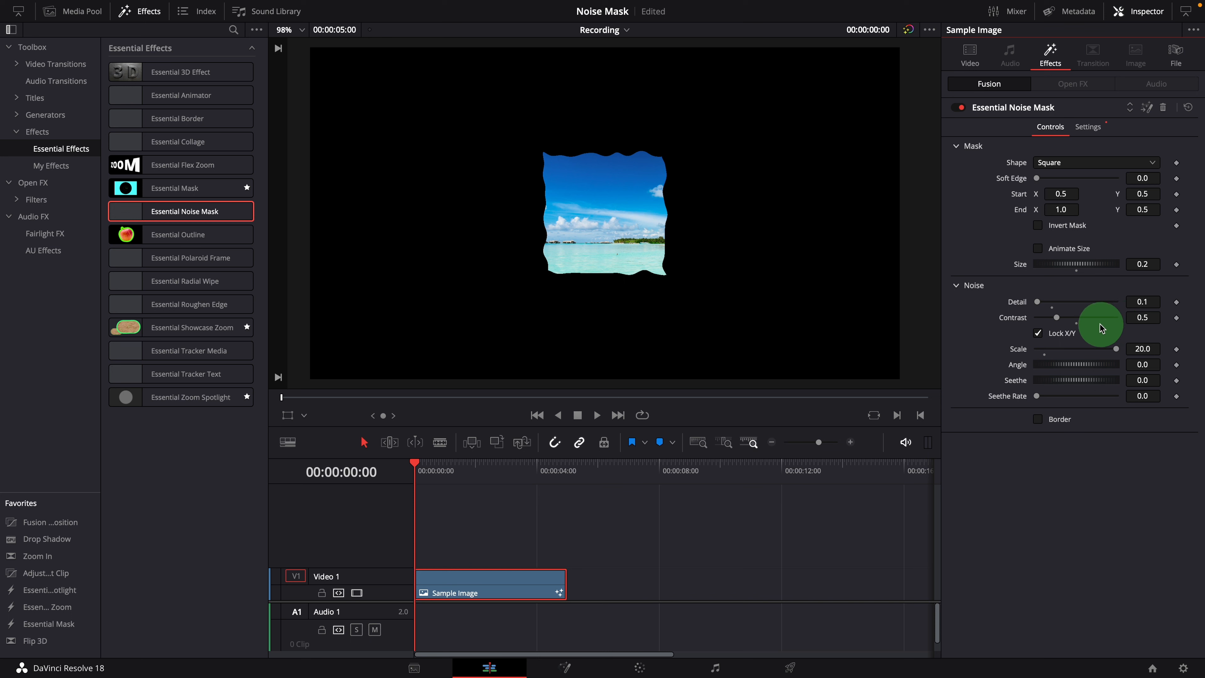
- Try noise Detail 0.39, Contrast 0.3 and Scale 14.96, readjusting Scale to 20 and Detail to 0.1
mouse_move(1038, 306)
mouse_down()
mouse_move(1088, 308)
mouse_move(1039, 303)
mouse_move(1070, 319)
mouse_move(1048, 318)
mouse_up()
mouse_move(1116, 349)
mouse_down()
mouse_move(1084, 349)
mouse_move(1094, 353)
mouse_up()
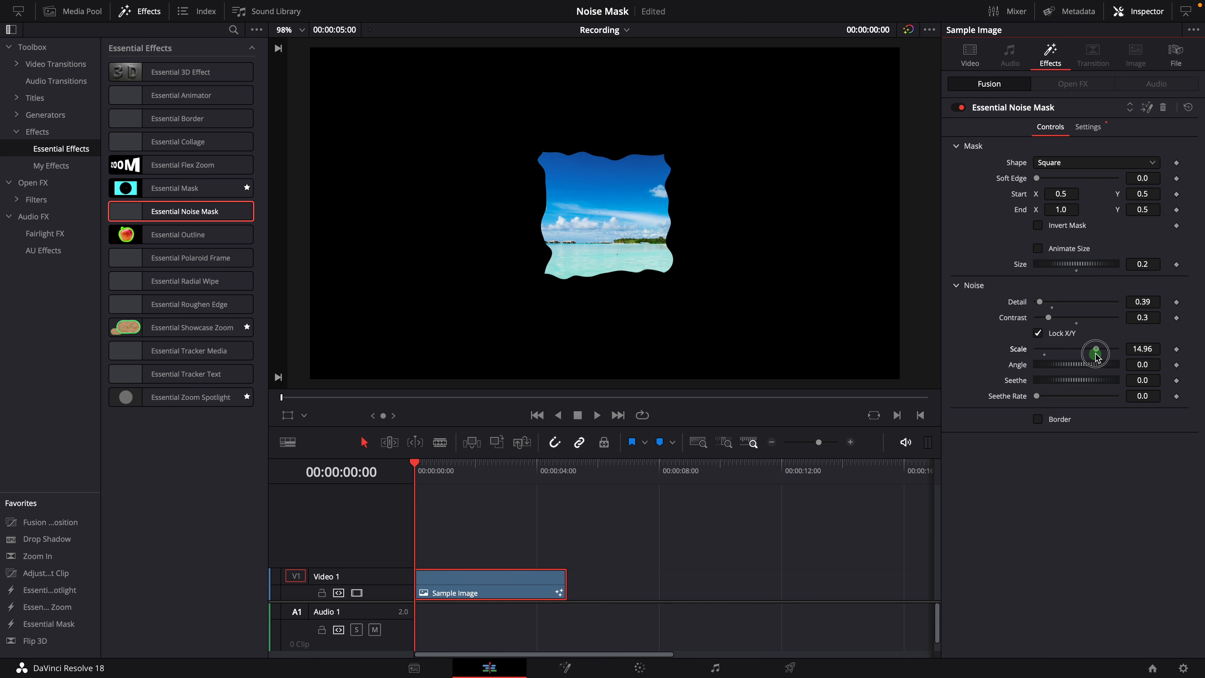
drag(1095, 352, 1121, 352)
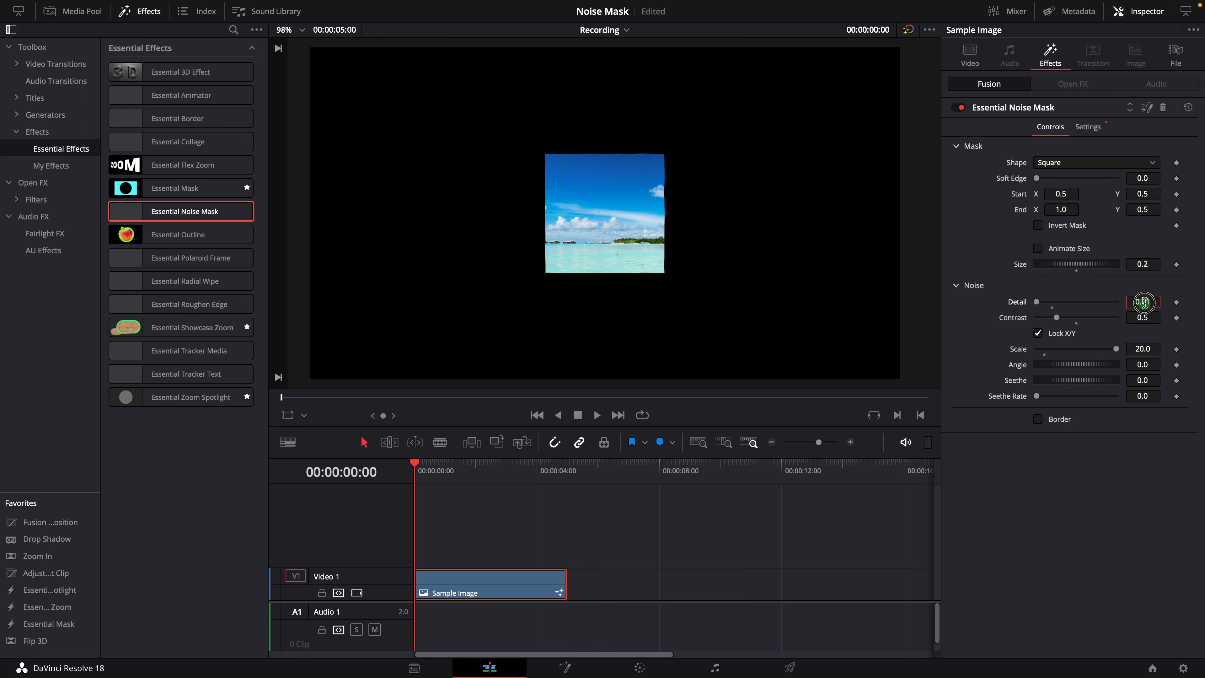
drag(1143, 302, 1154, 303)
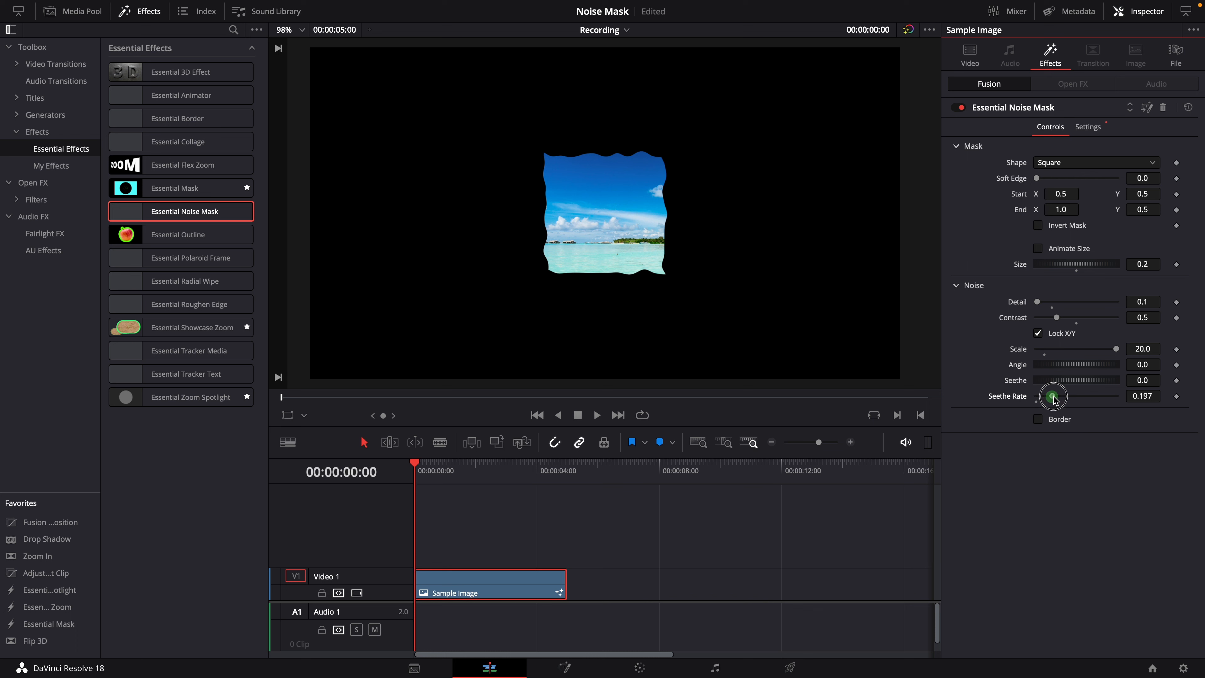
- Play the clip to preview the seething noise, raise the Seethe Rate to 0.764 and replay from the beginning
key(space)
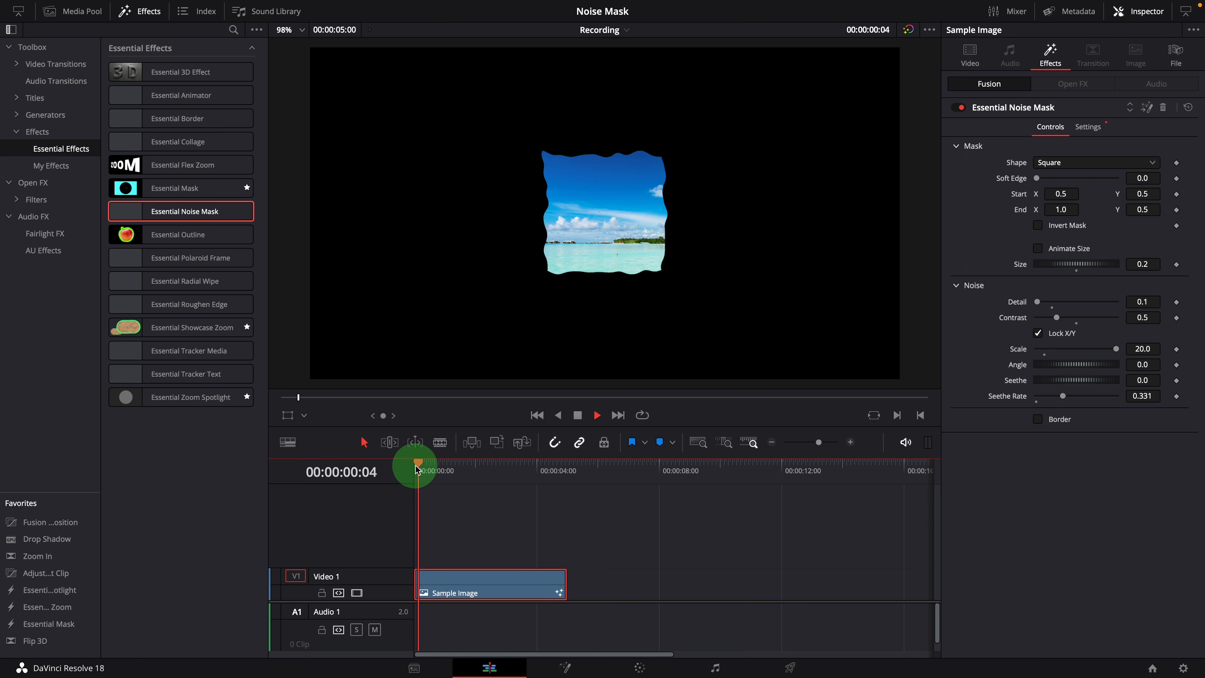
key(space)
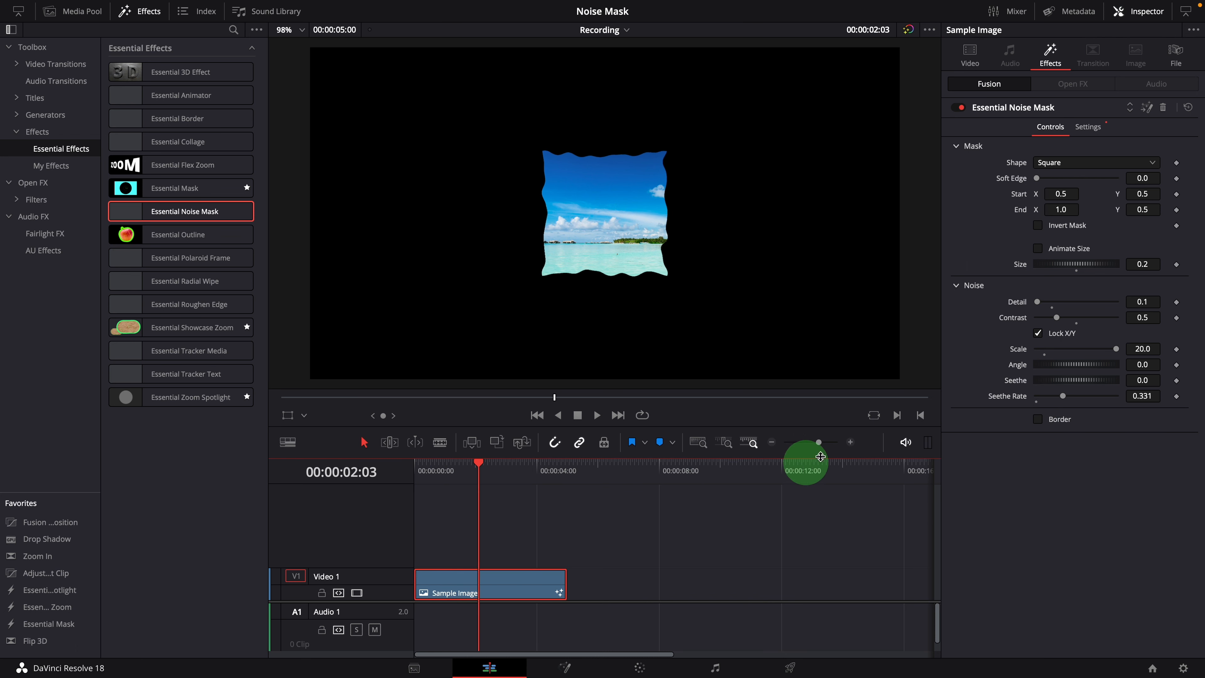
drag(1062, 396, 1097, 396)
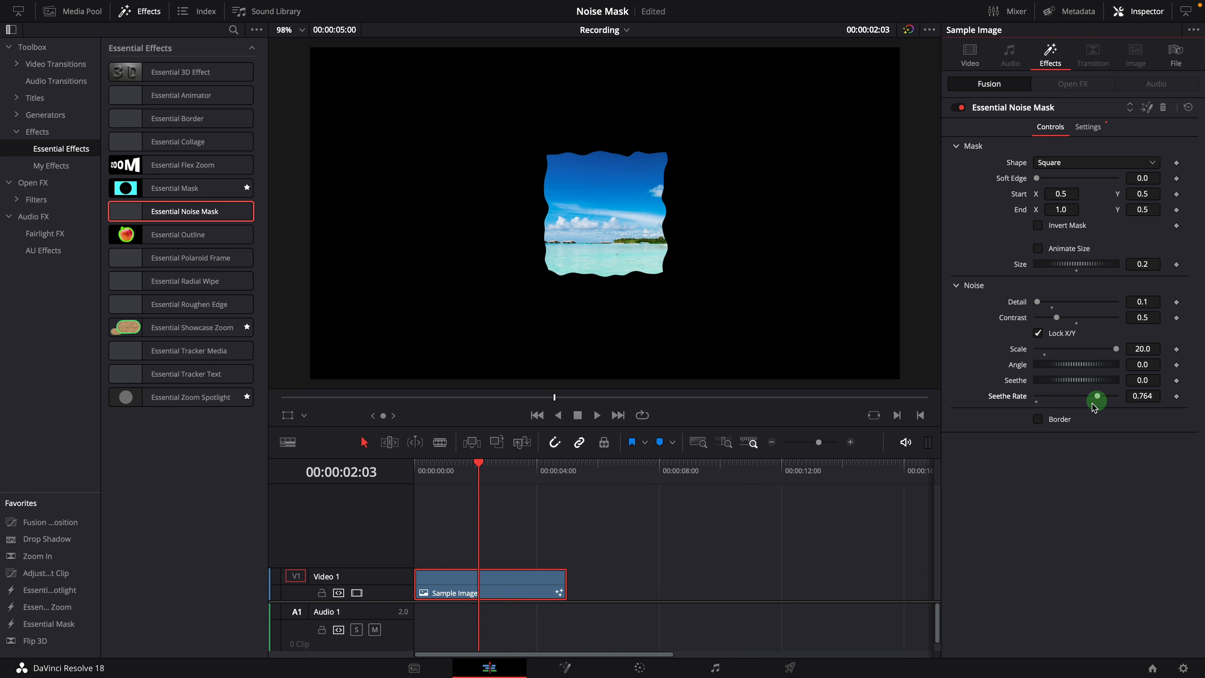
click(410, 468)
key(space)
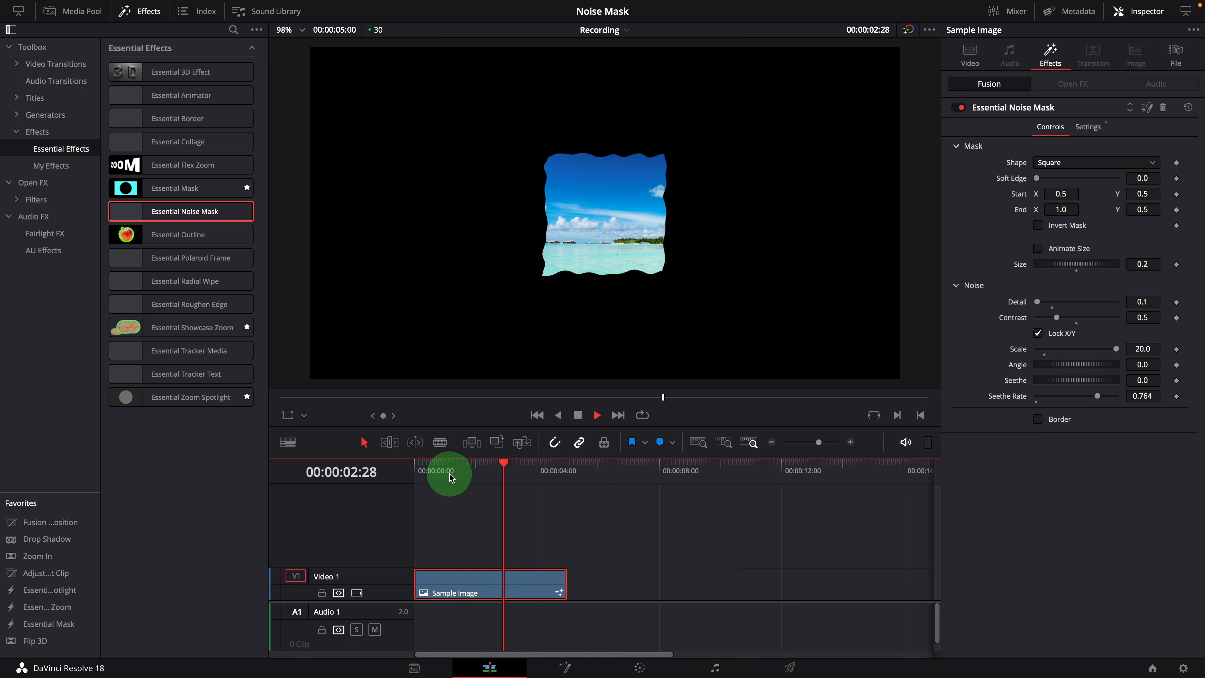
key(space)
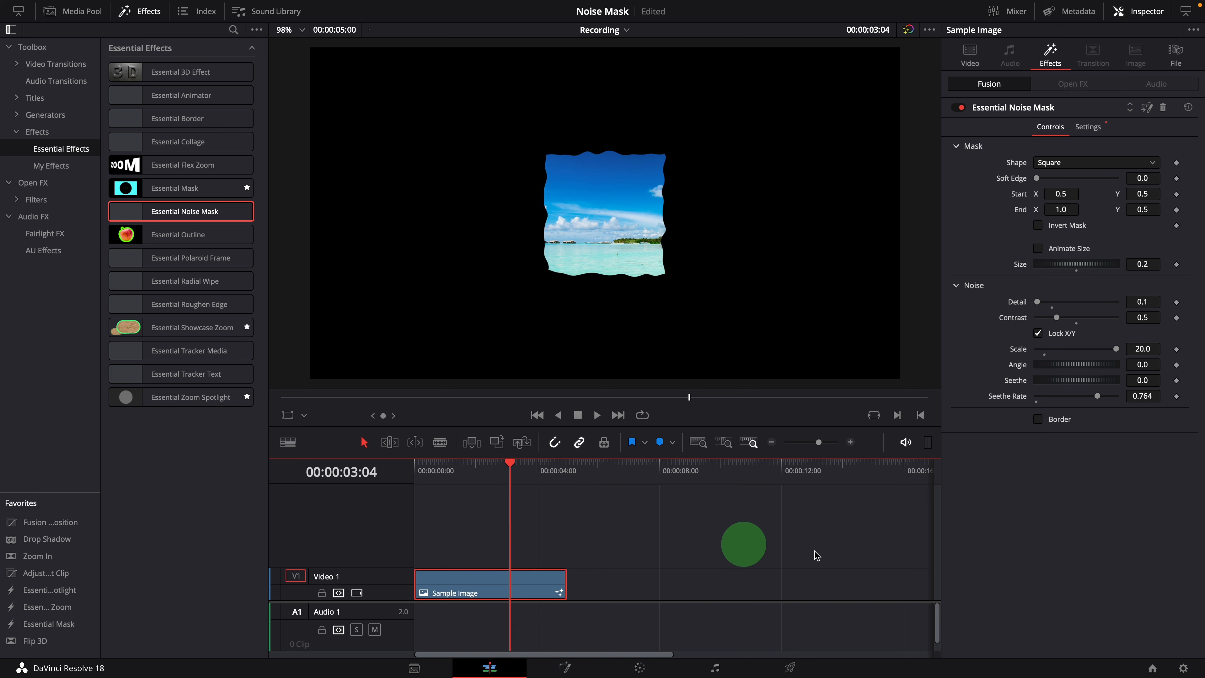
- Enable the mask's border, trying a width of 0.00378 and other colour levels, and add a glow with its Red Scale adjusted
click(1039, 421)
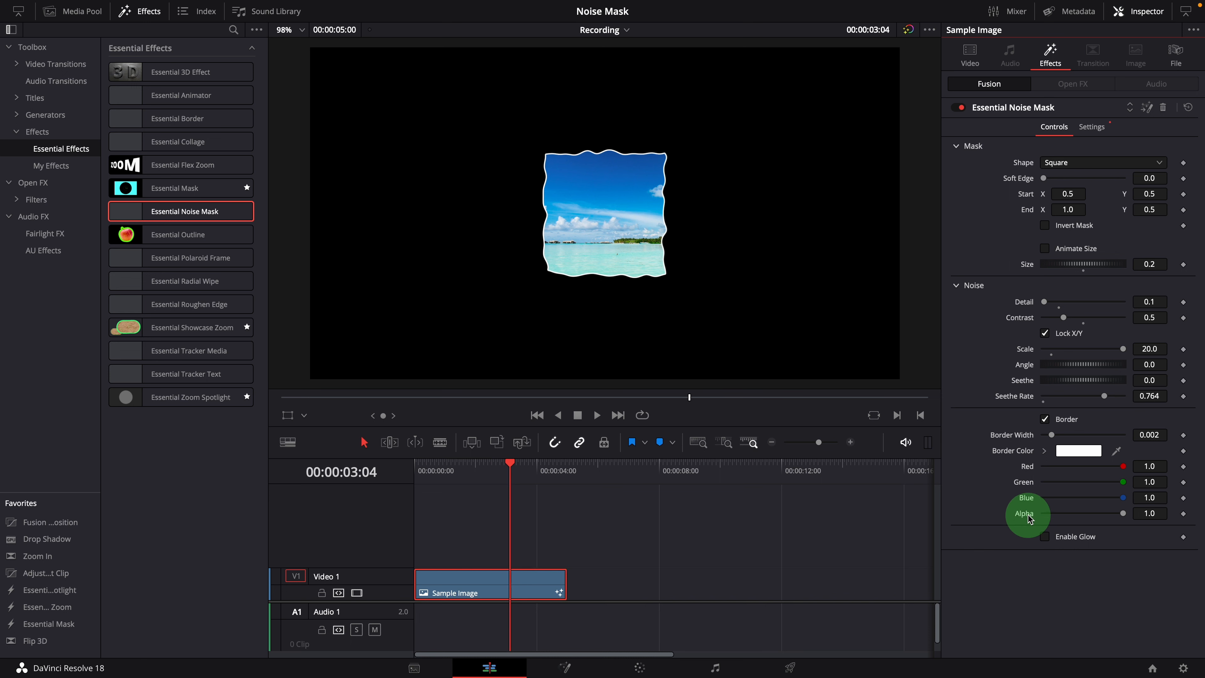
mouse_move(1051, 442)
mouse_down()
mouse_move(1099, 439)
mouse_move(1051, 440)
mouse_up()
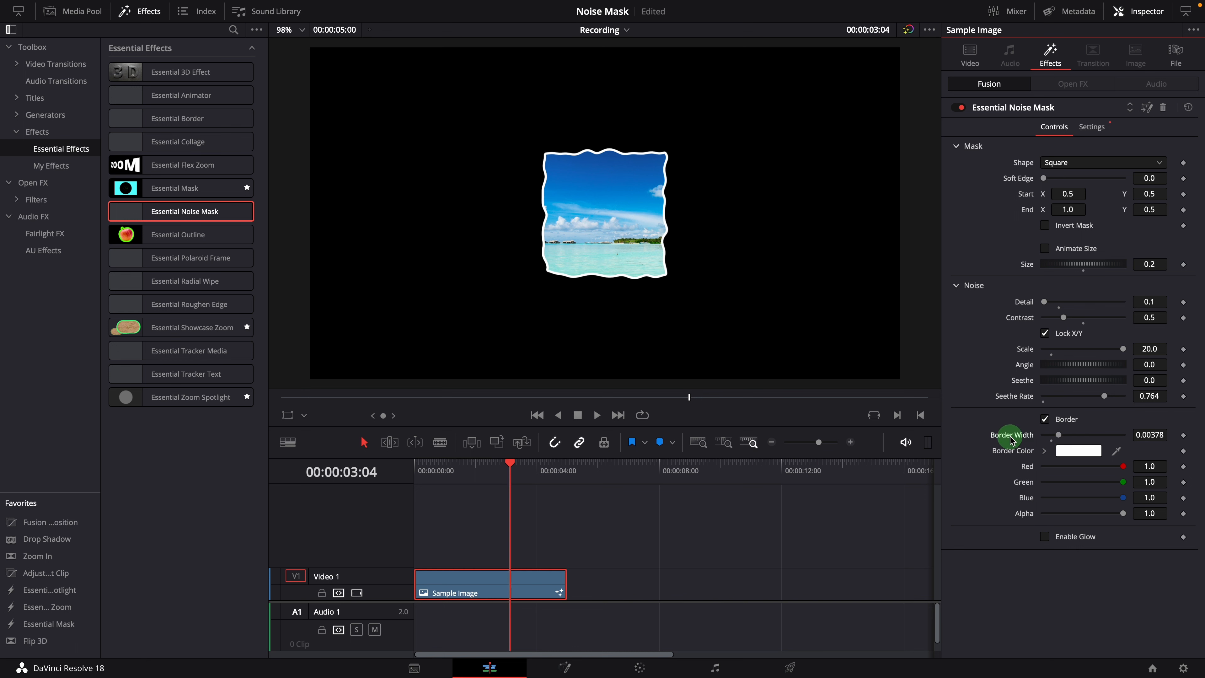
drag(1122, 482, 1154, 492)
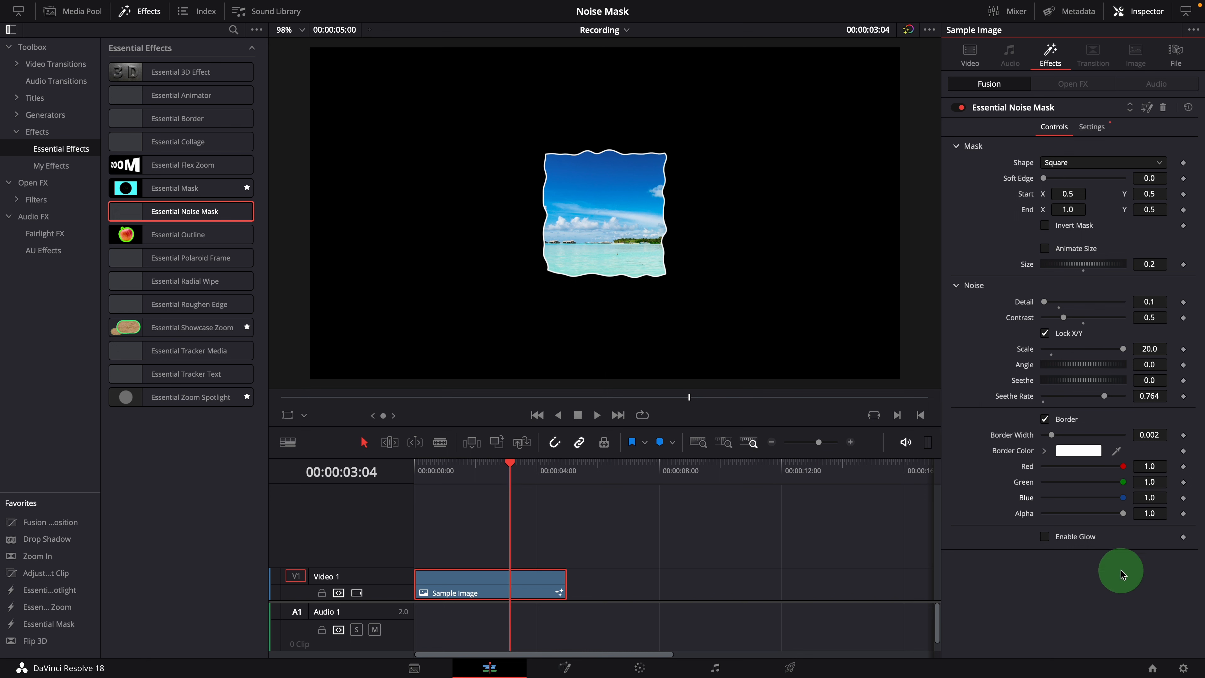
click(1046, 538)
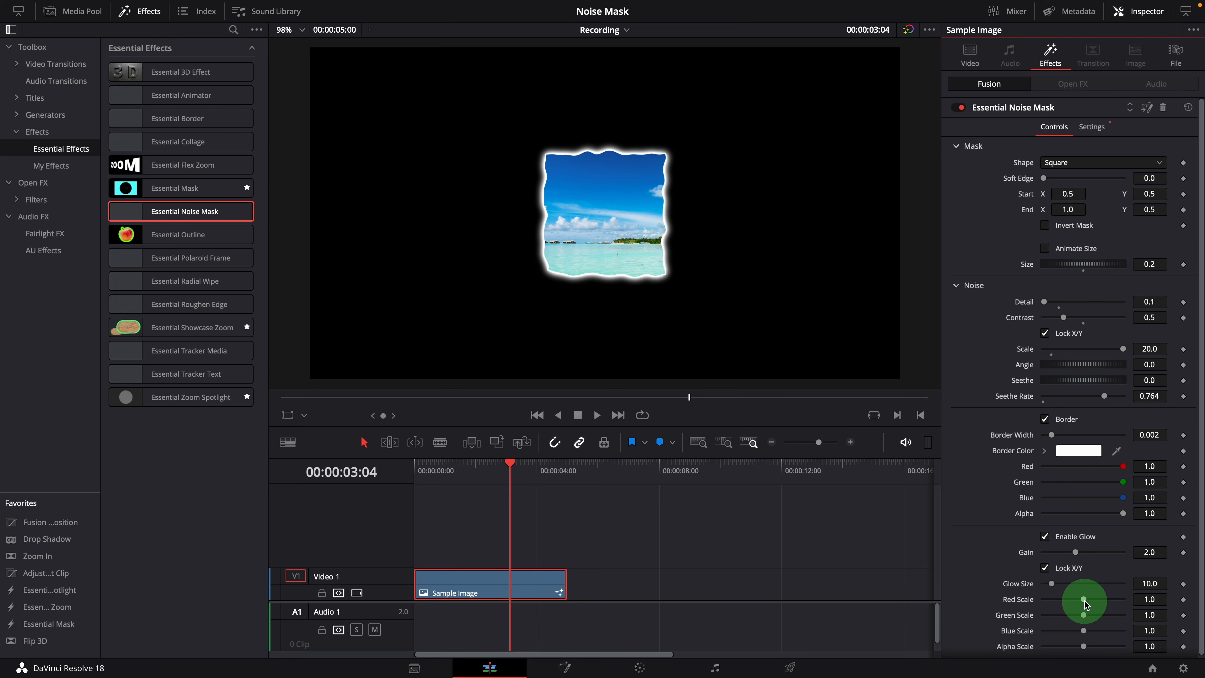
drag(1086, 602, 1133, 601)
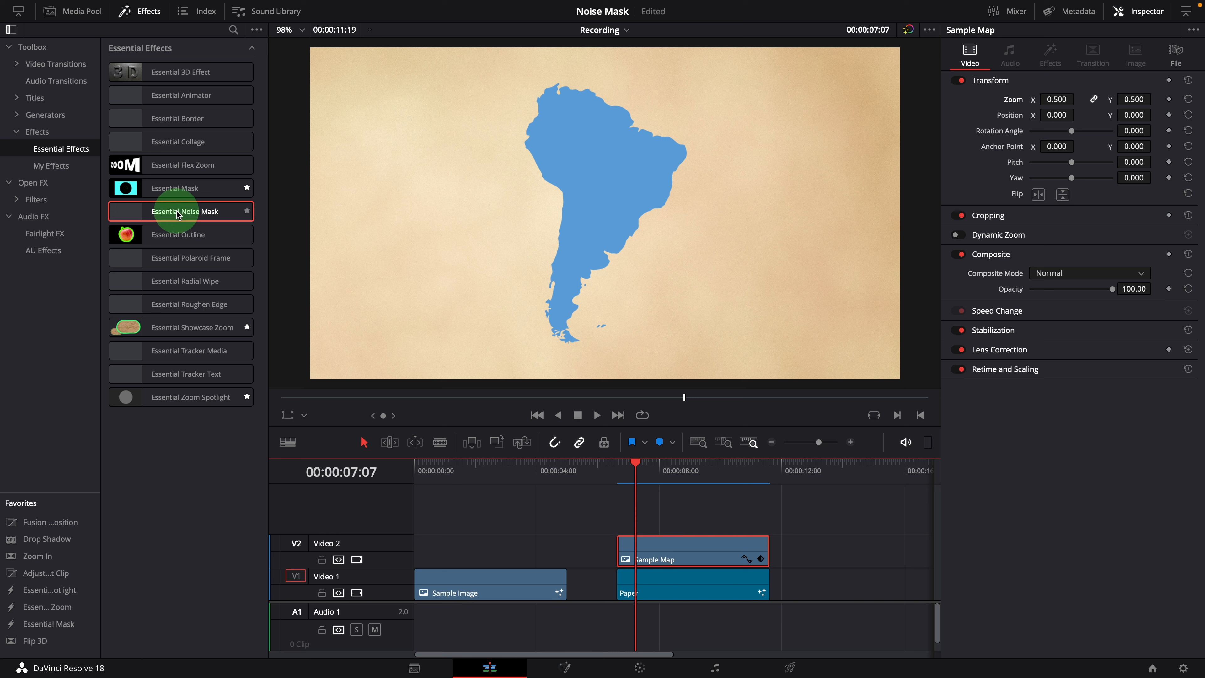
- Apply Essential Noise Mask to the Sample Map clip and set its mask shape to Linear
drag(177, 215, 688, 558)
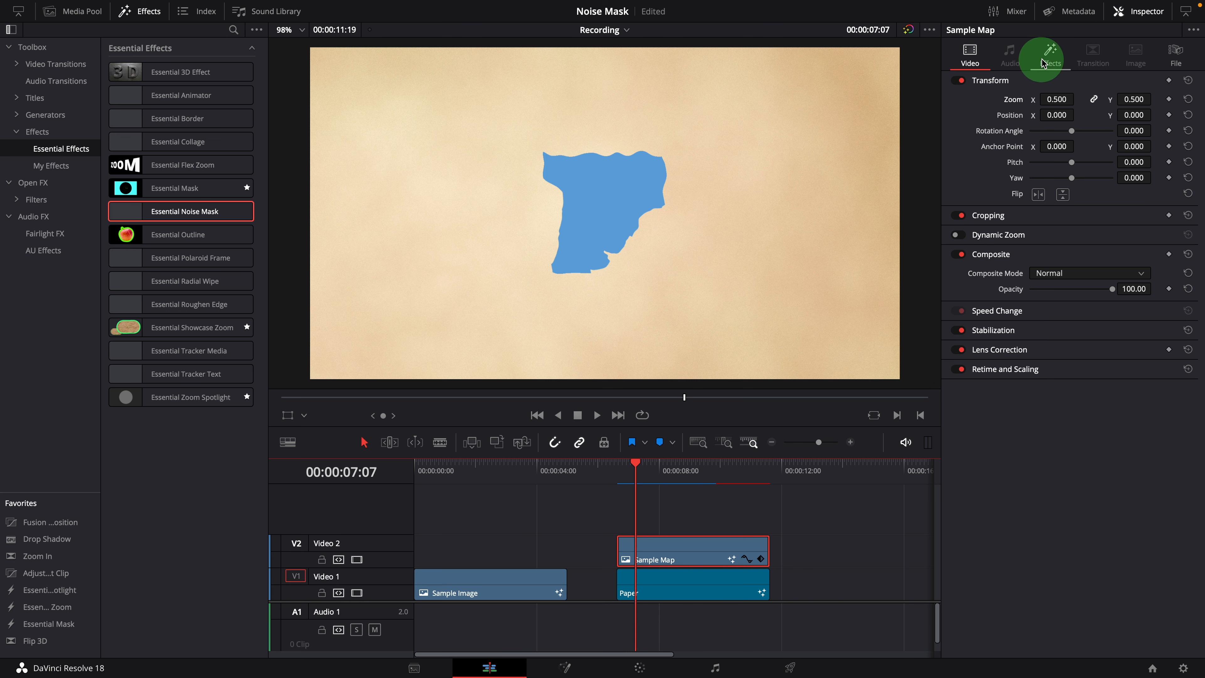
click(1042, 63)
click(1069, 167)
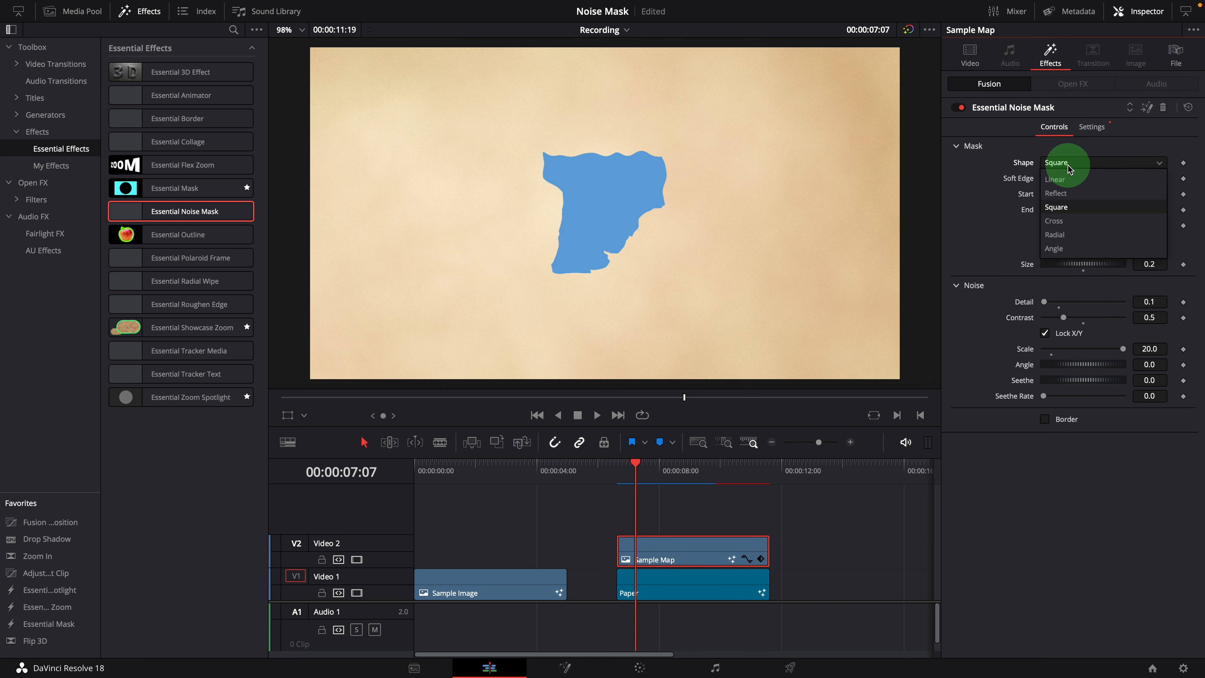
click(1059, 179)
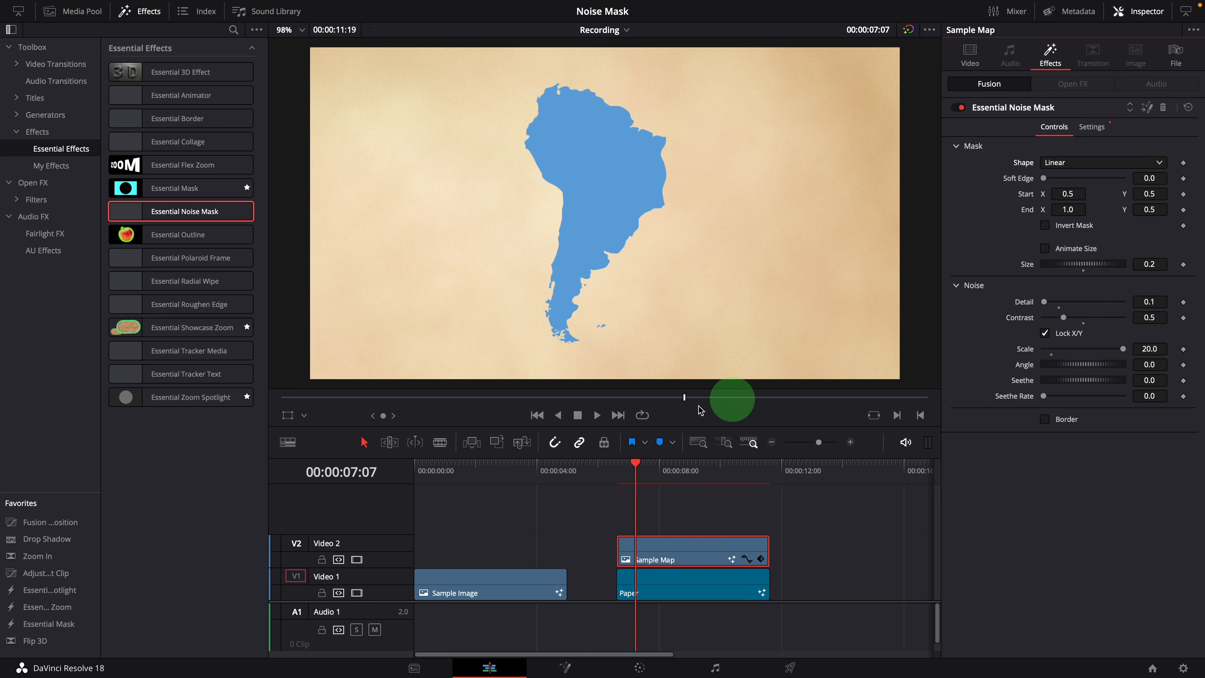
- Show the Fusion Overlay and place the mask's start at X 0.430814, Y 0.093188 and its end at X 0.439063, Y 0.868968
click(304, 418)
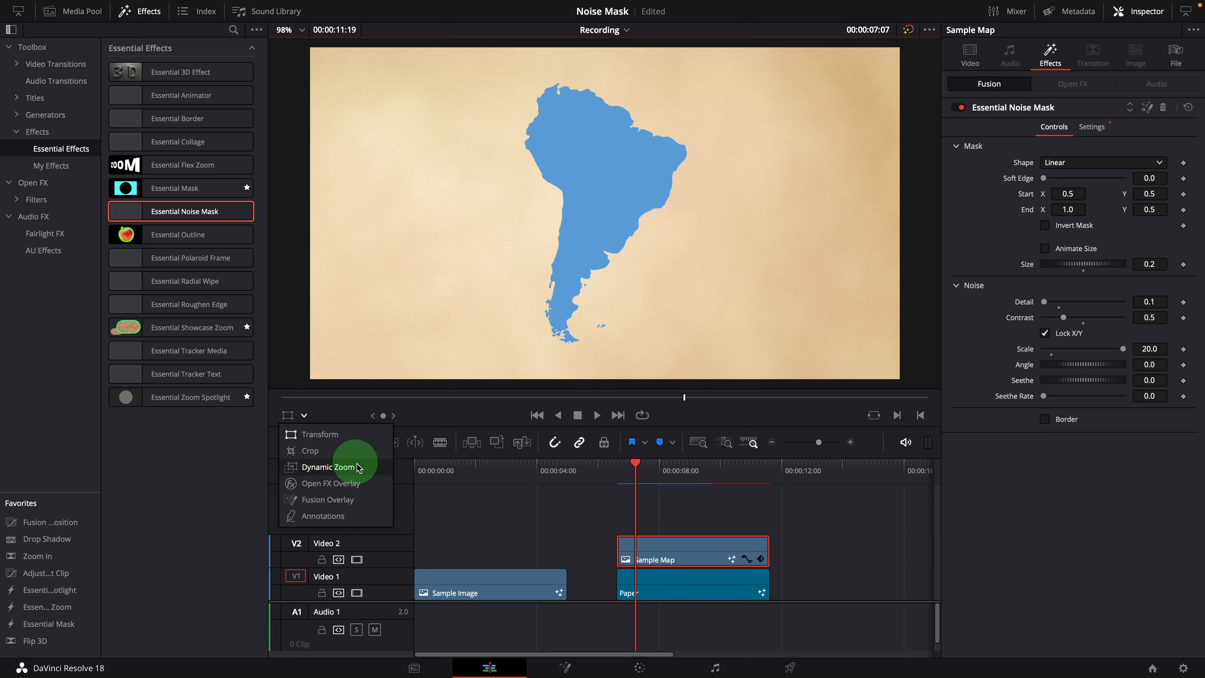
click(320, 502)
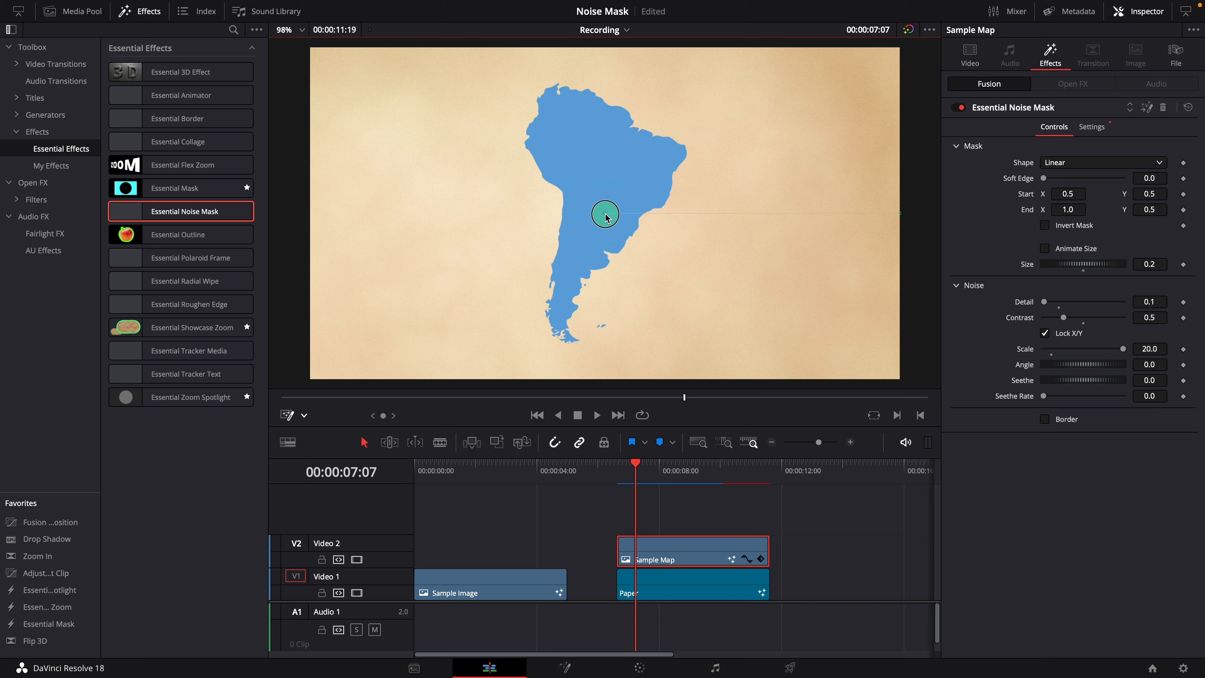
drag(606, 215, 557, 351)
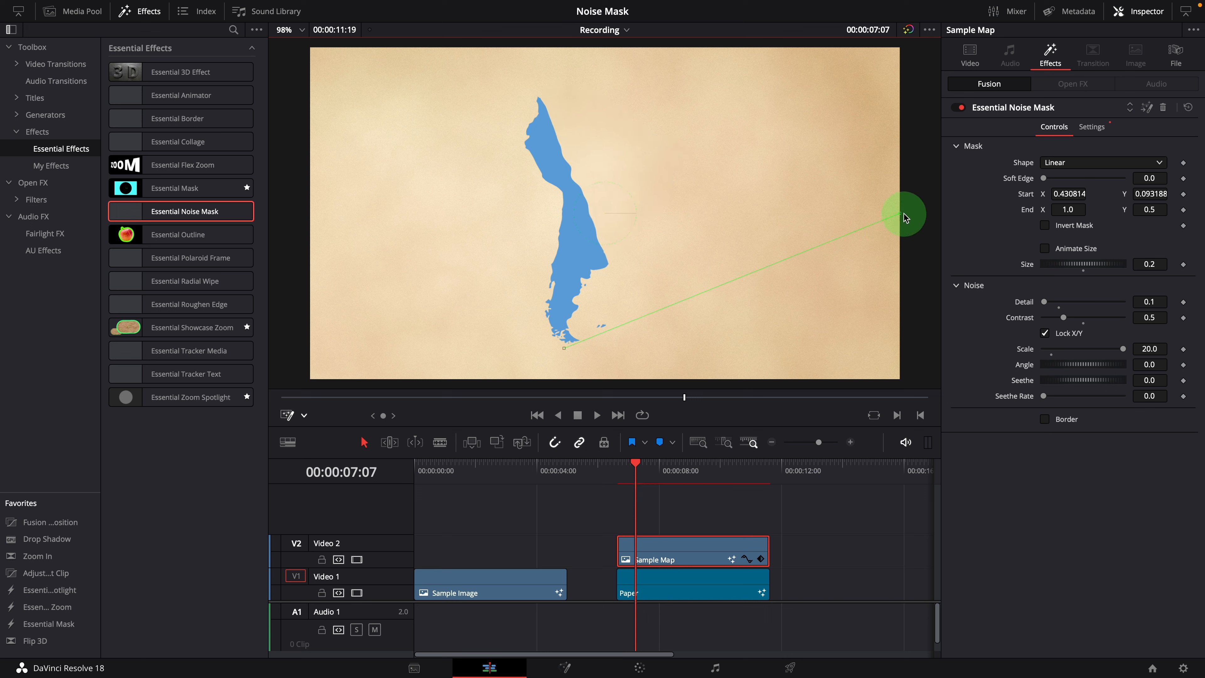
drag(901, 218, 662, 121)
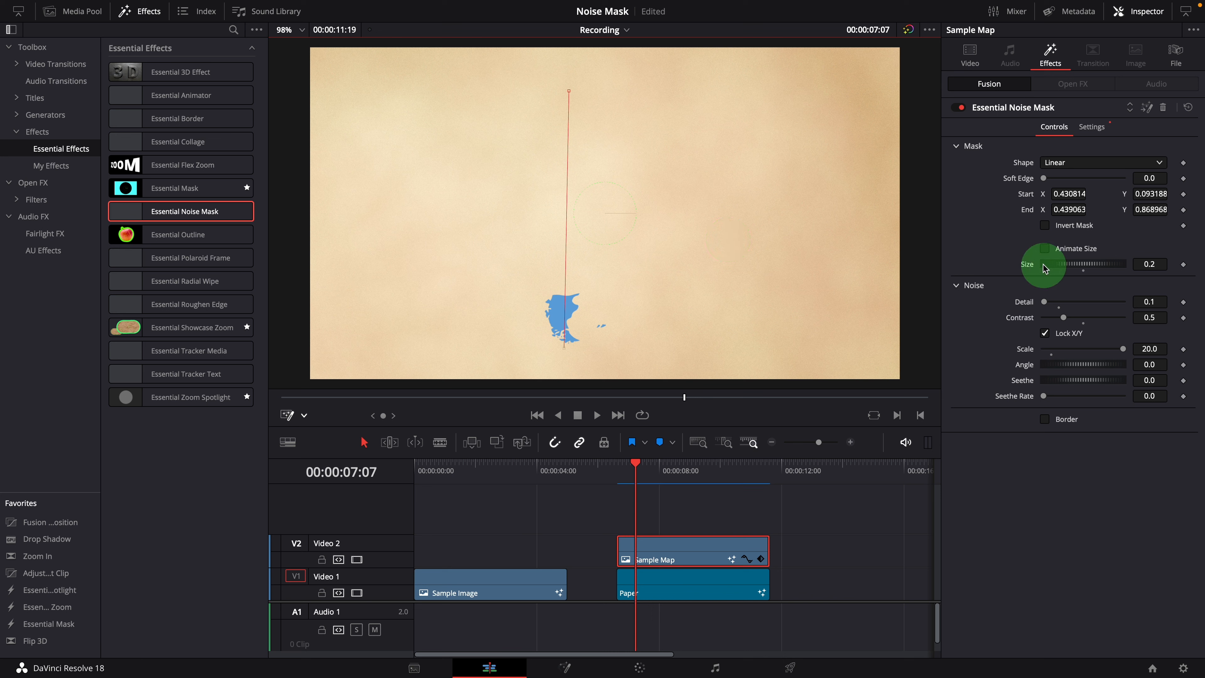
- Enable Animate Size on the map's noise mask and play the reveal several times from the clip's start
click(1045, 248)
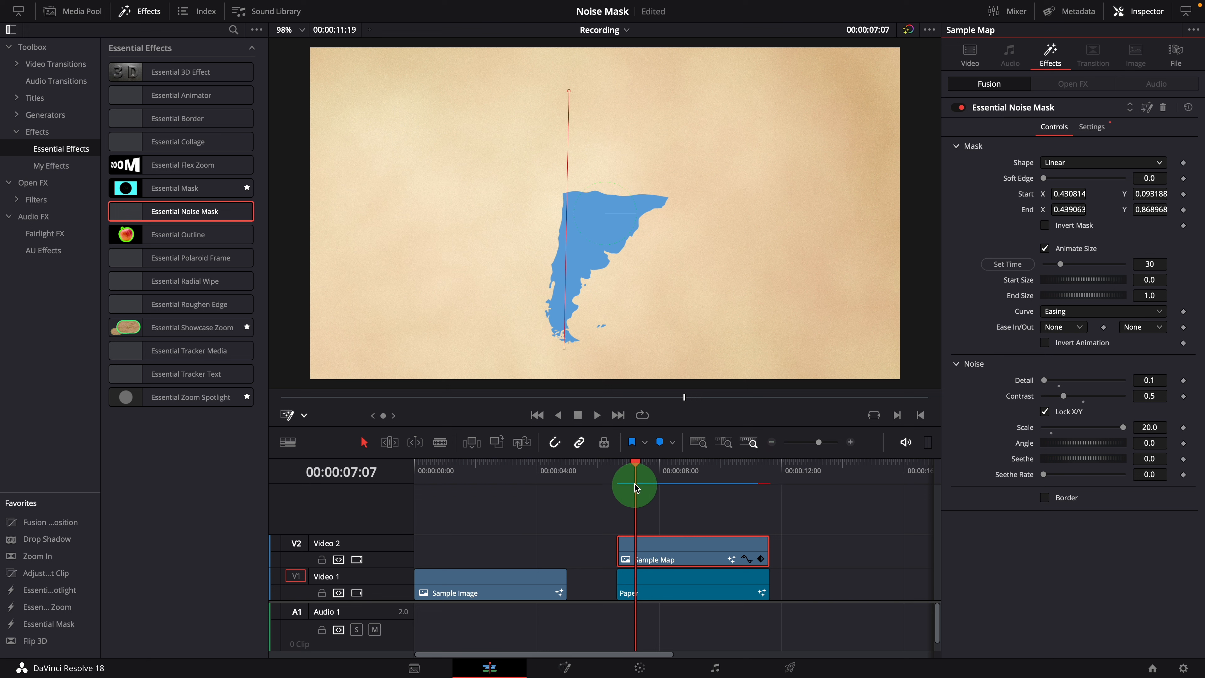
click(617, 472)
key(space)
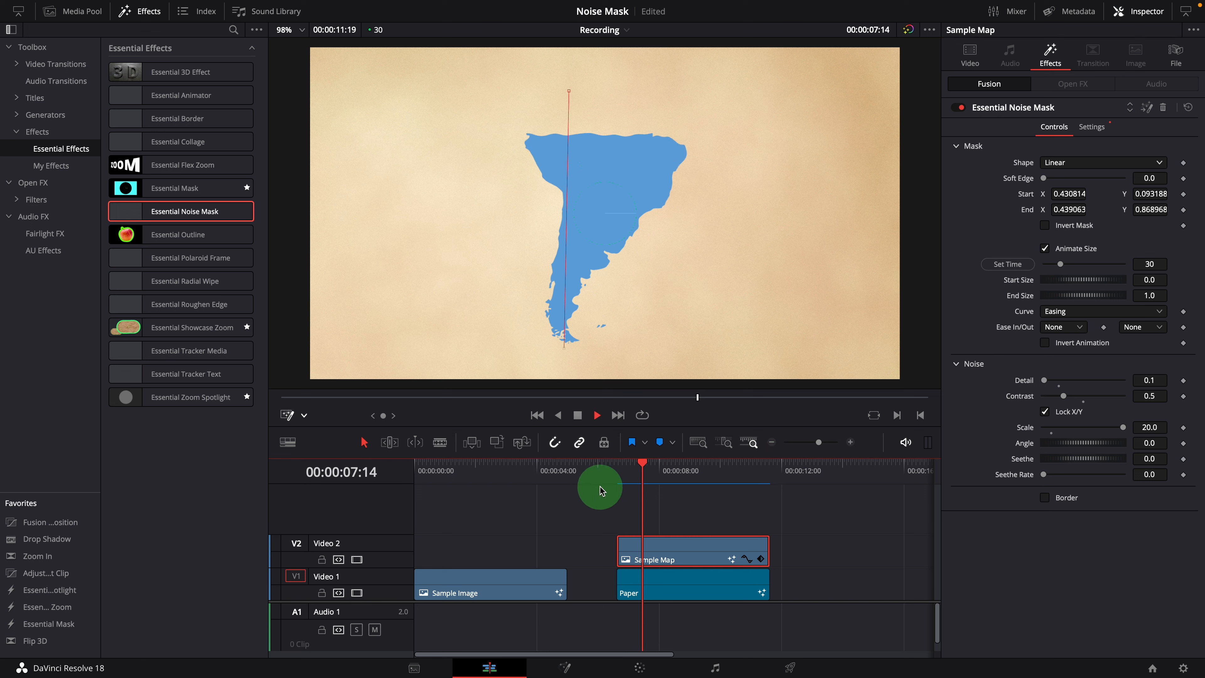
click(613, 468)
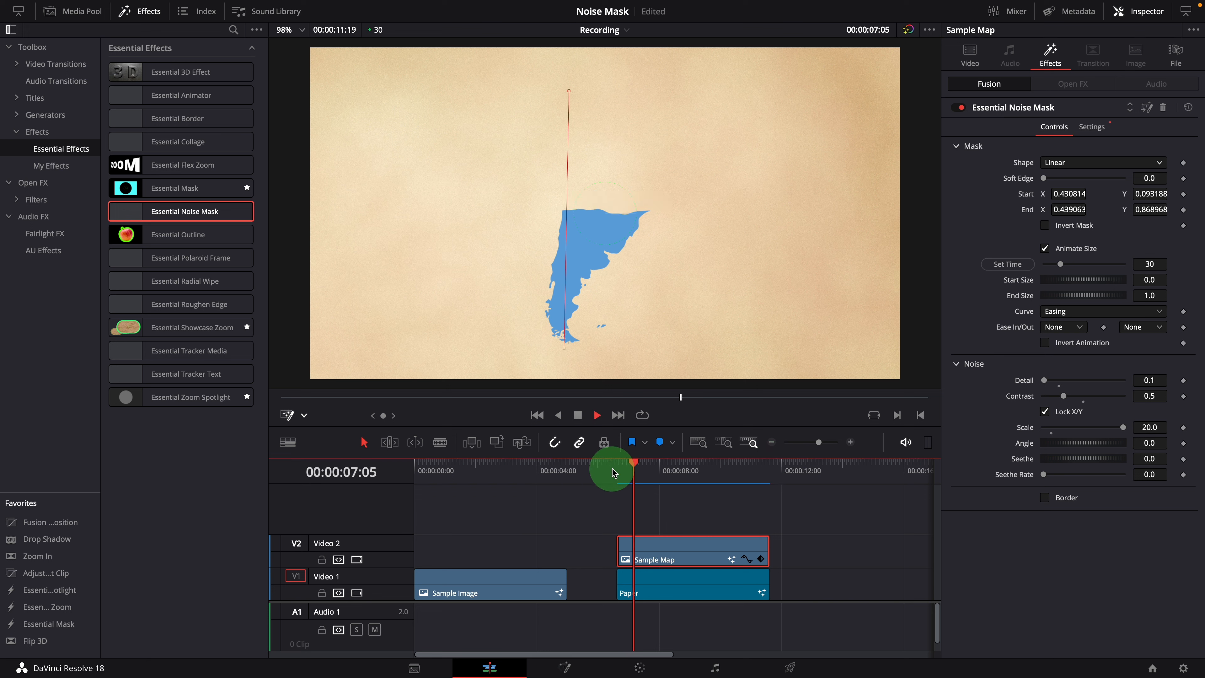
click(614, 467)
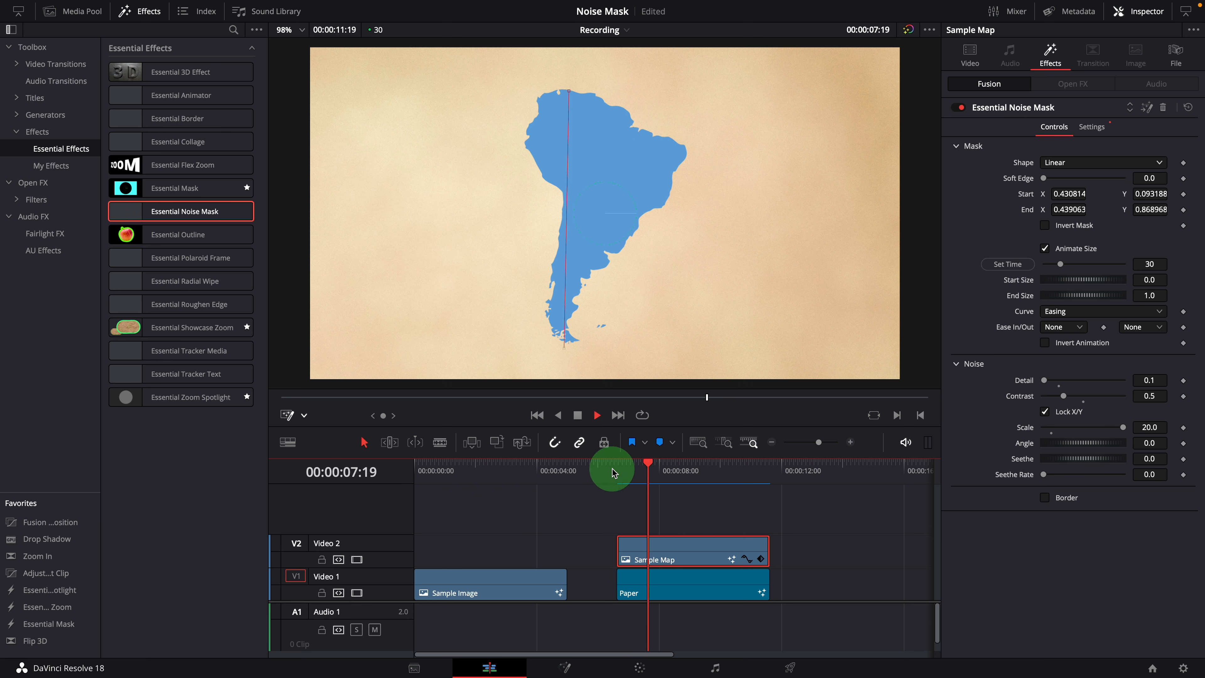
key(space)
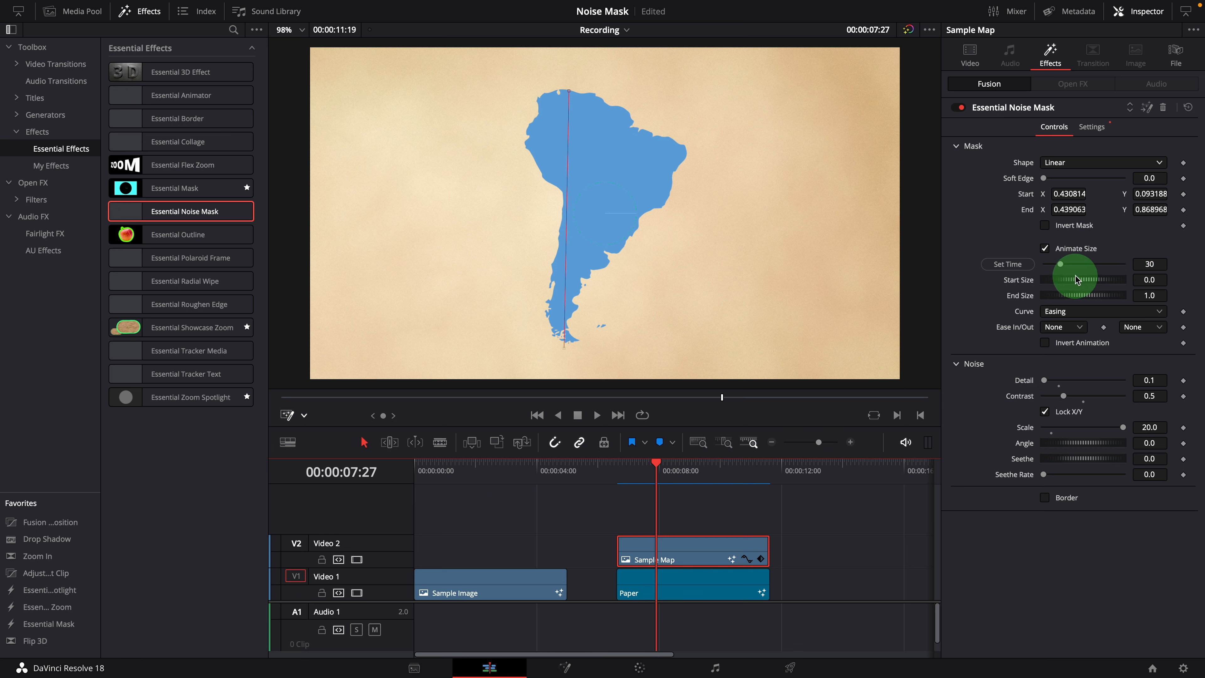
- Try a size animation time of 90, set it from the playhead at 00:00:10:10 instead and replay the map reveal
drag(1061, 269, 1092, 267)
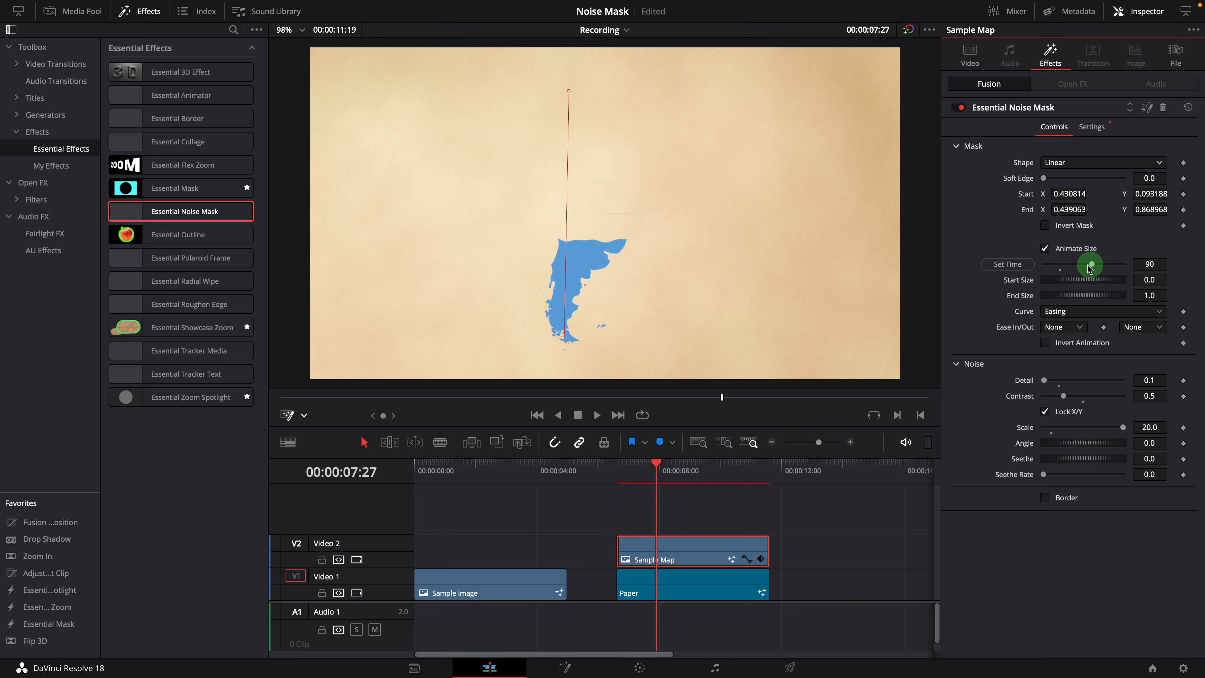
click(660, 465)
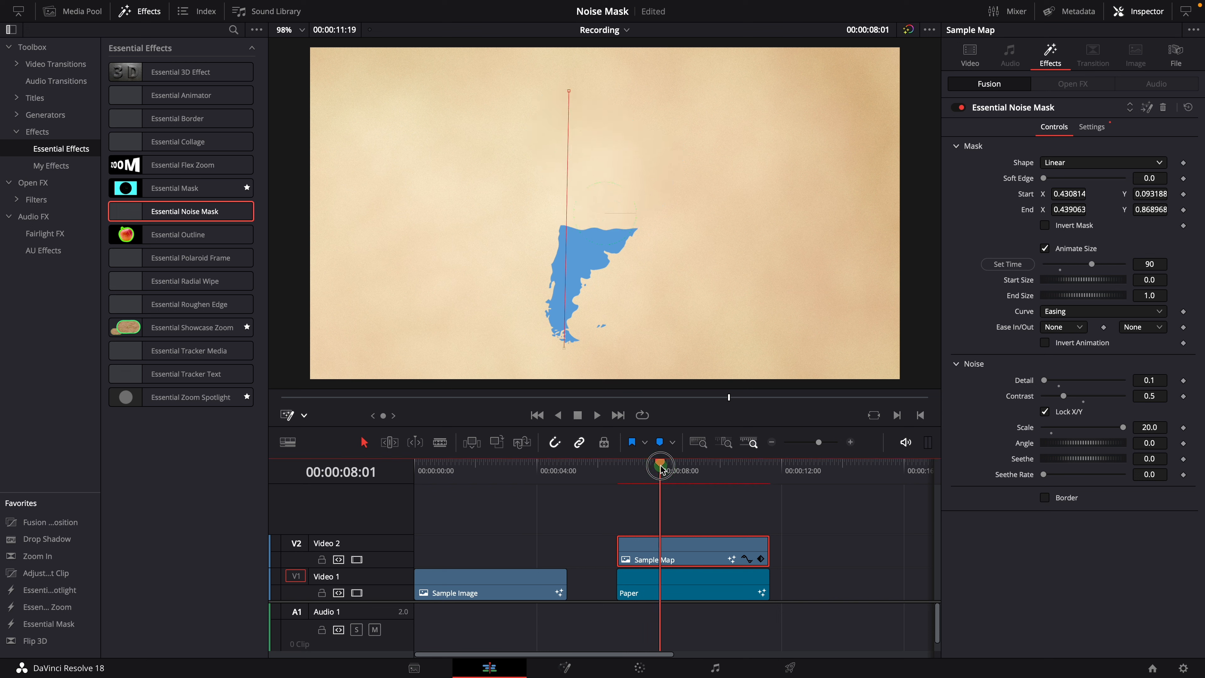
drag(662, 467, 721, 468)
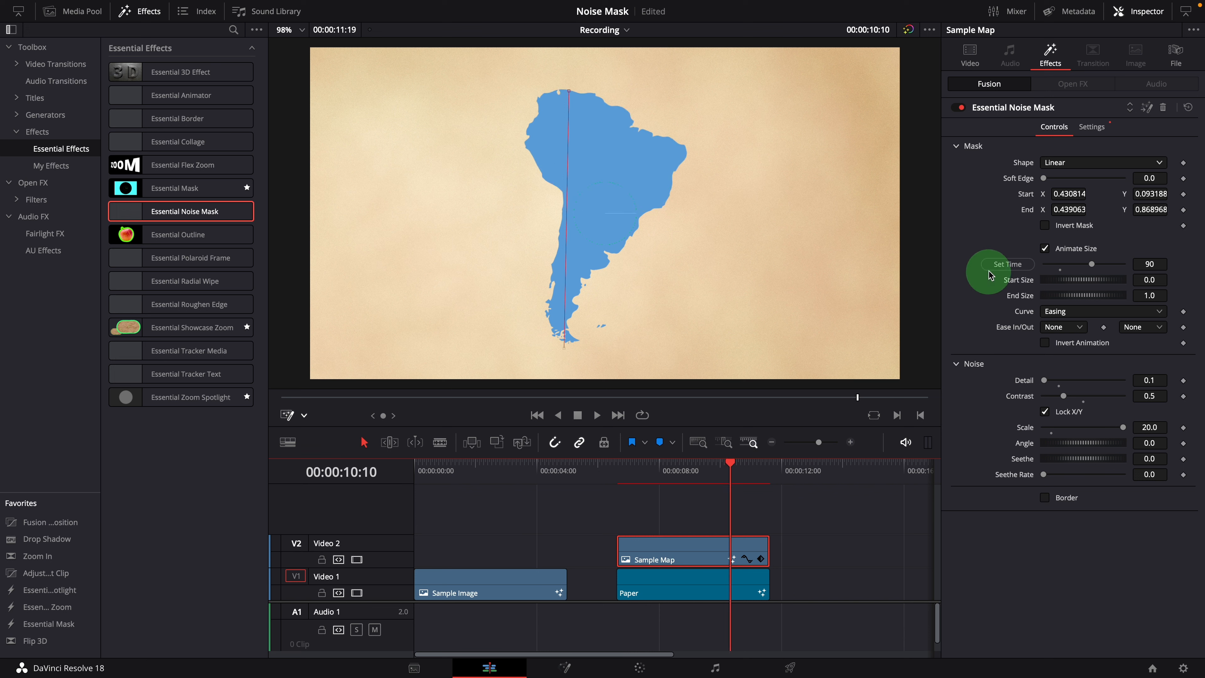
click(1010, 269)
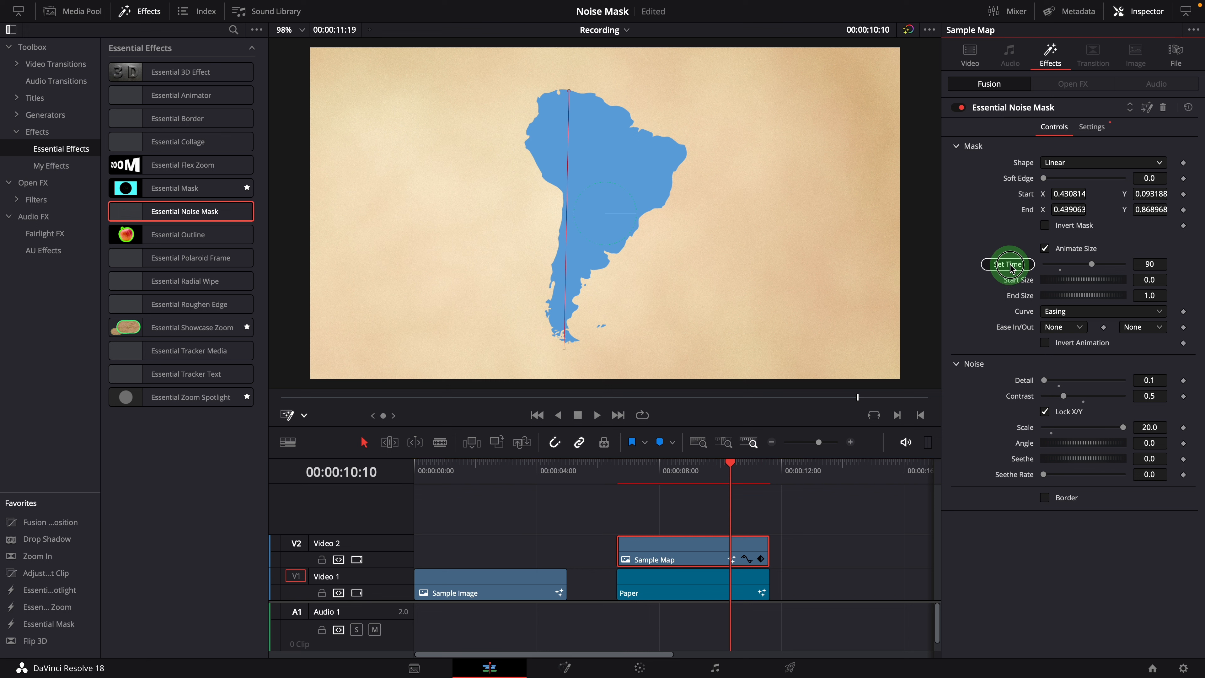
click(609, 476)
key(space)
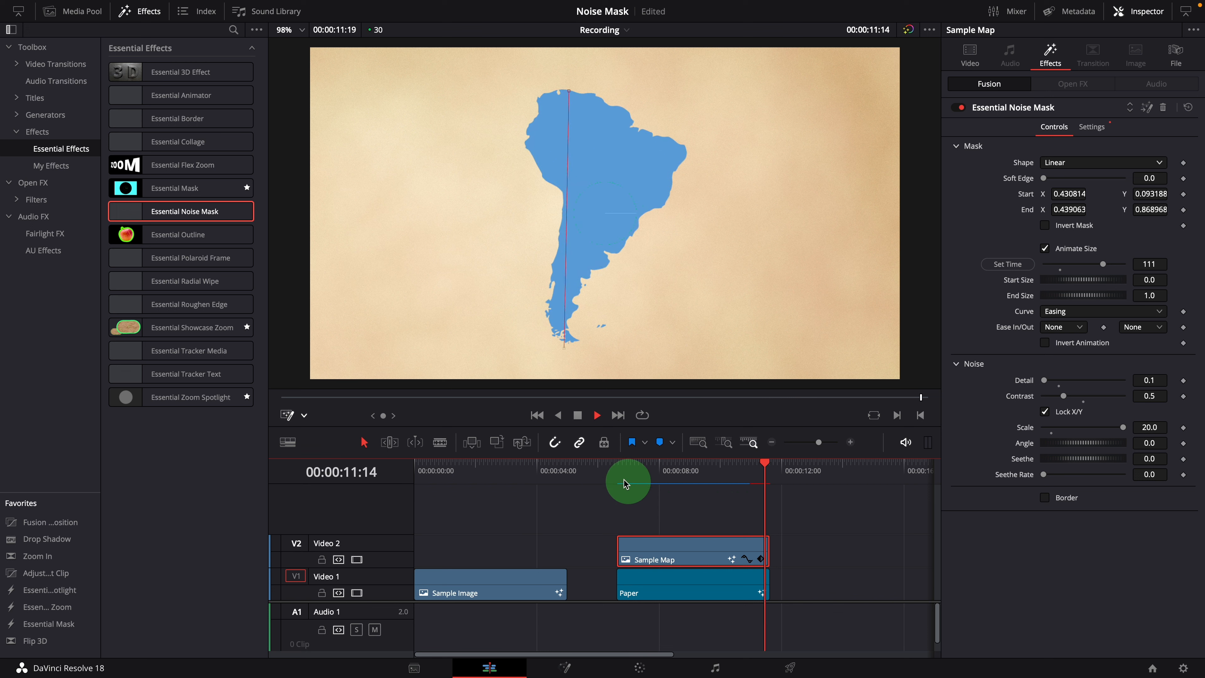
click(611, 472)
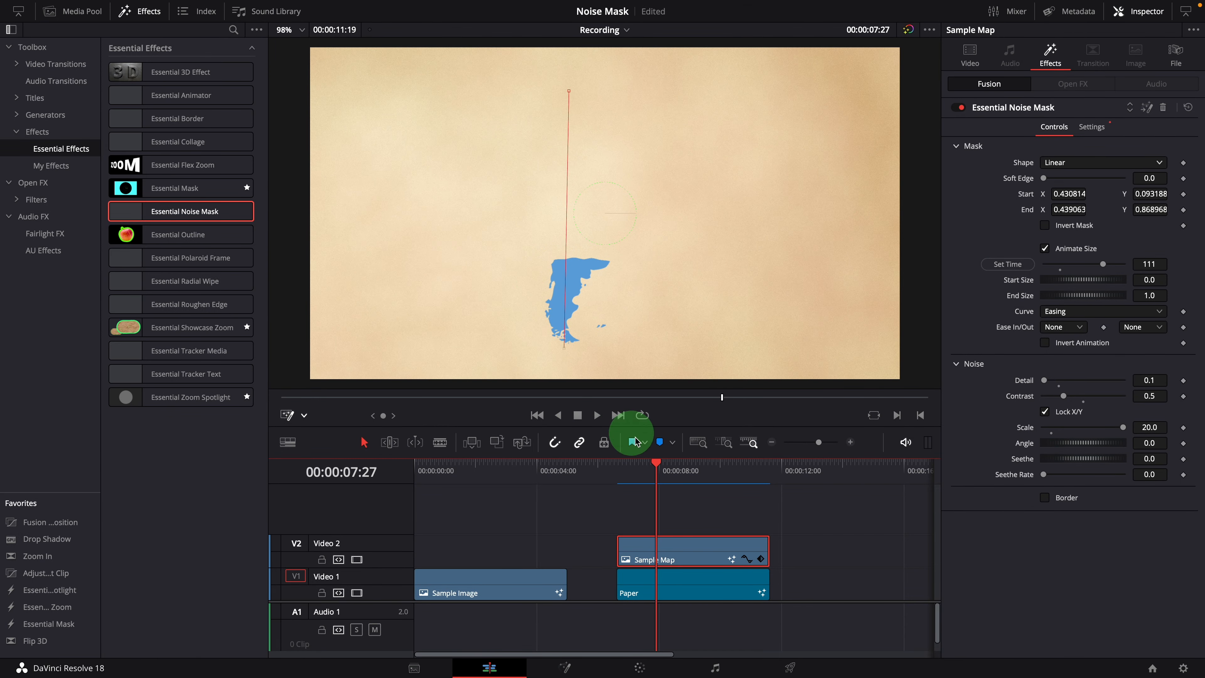
- Duplicate the masked Sample Map clip onto Video 3 and remove the Essential Noise Mask from the Video 2 copy
drag(688, 557, 686, 523)
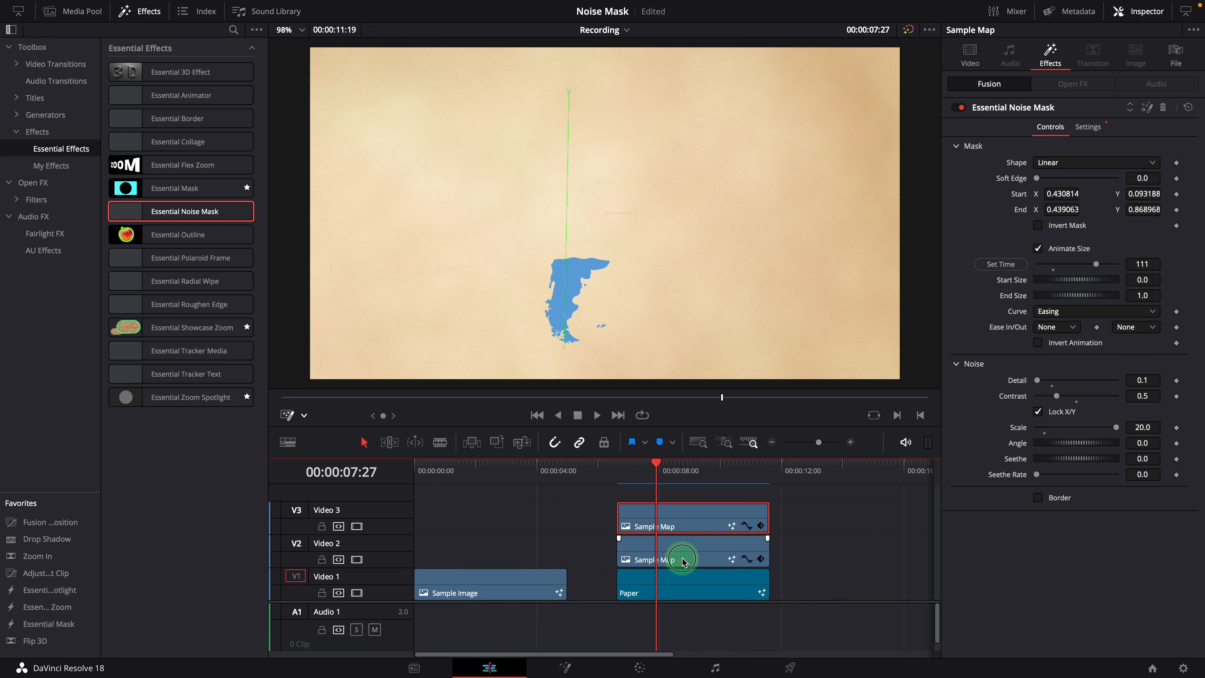
click(690, 560)
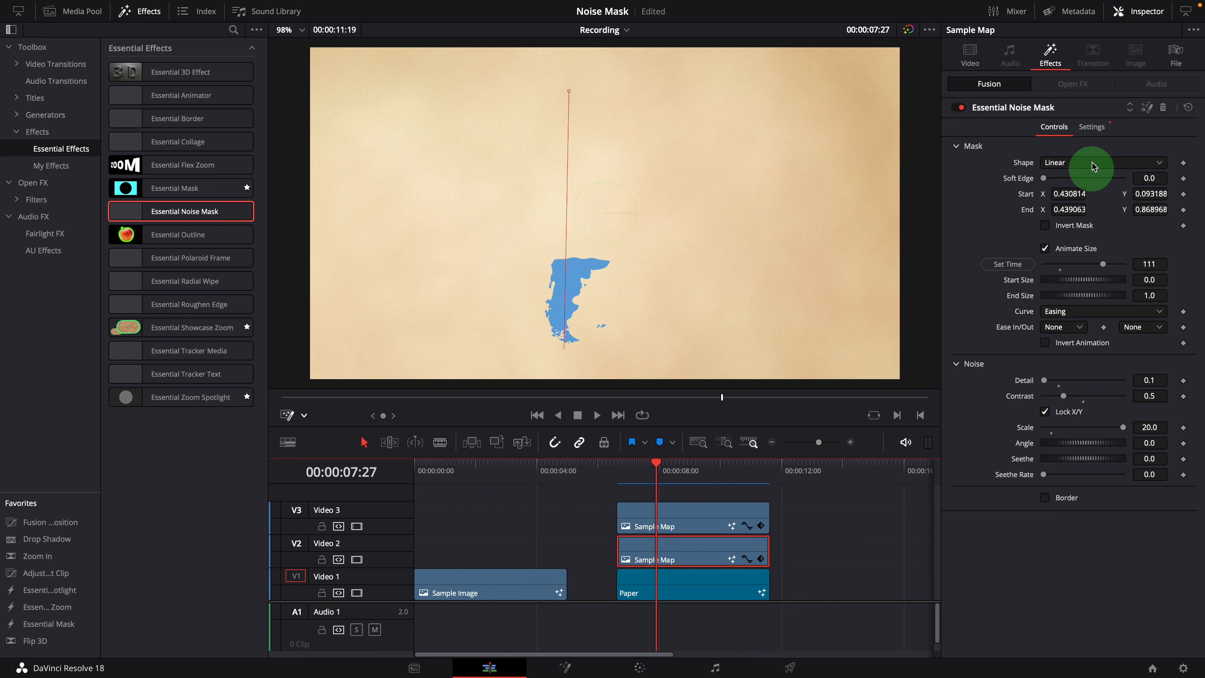
click(1162, 109)
- Set the Video 2 Sample Map's Composite Mode to Overlay and play the map animation from its start
click(1082, 274)
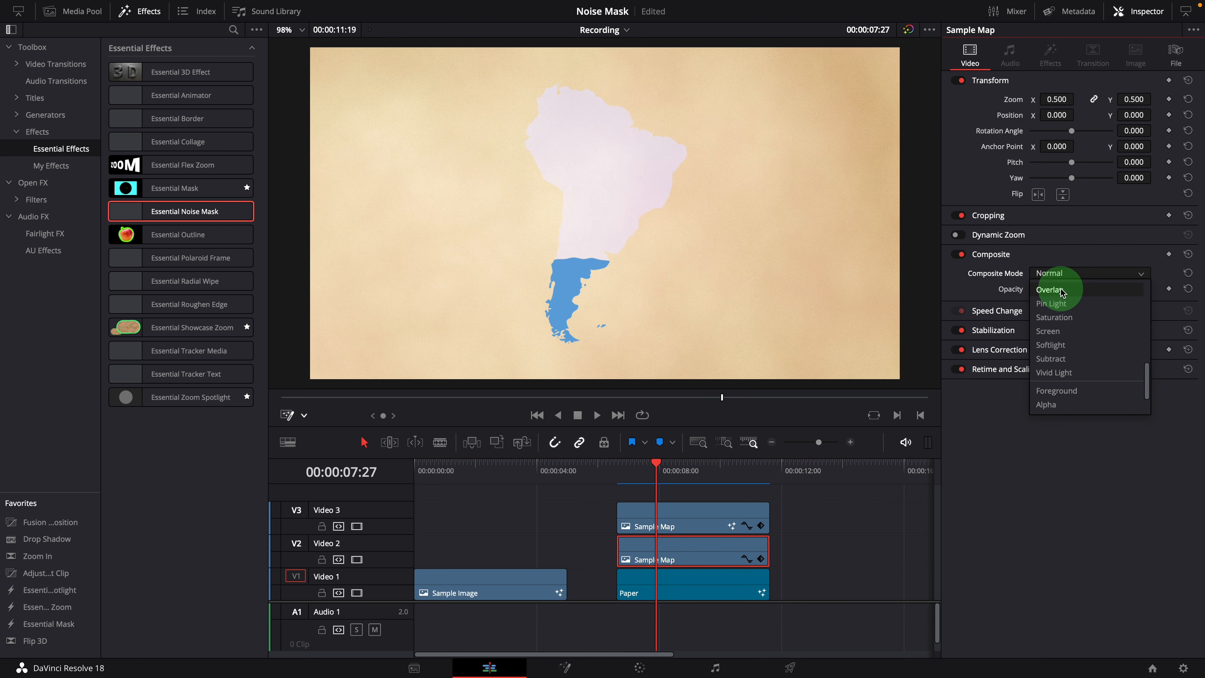
click(1052, 290)
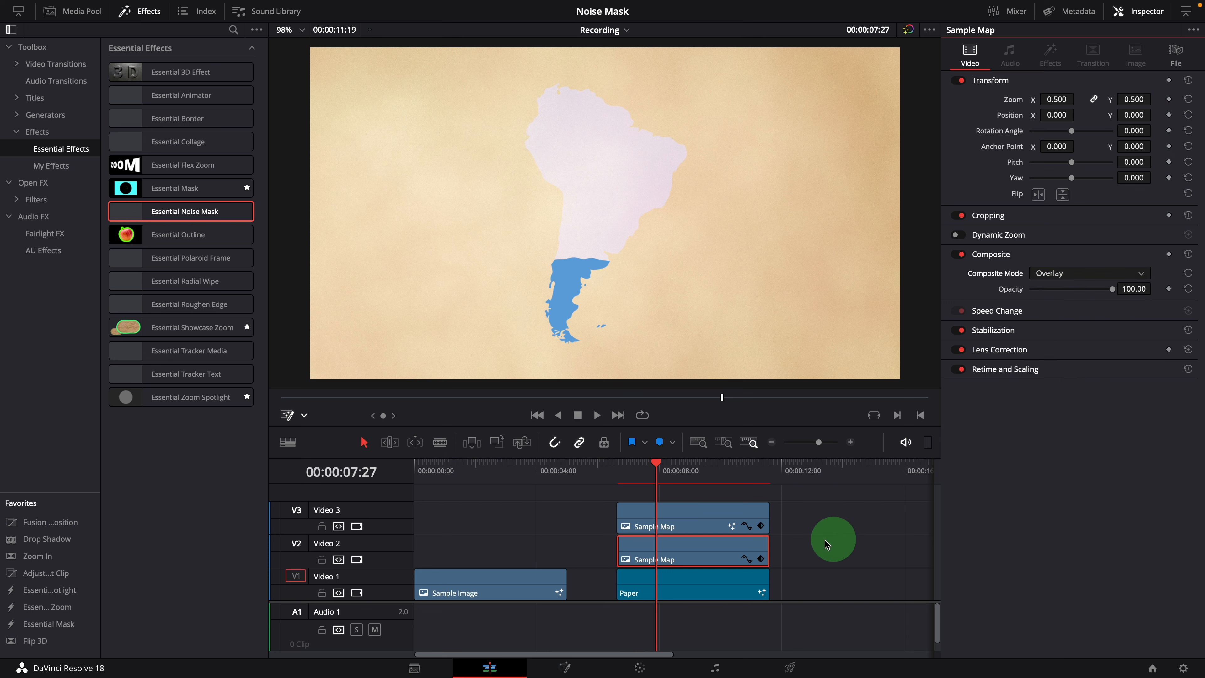
click(619, 478)
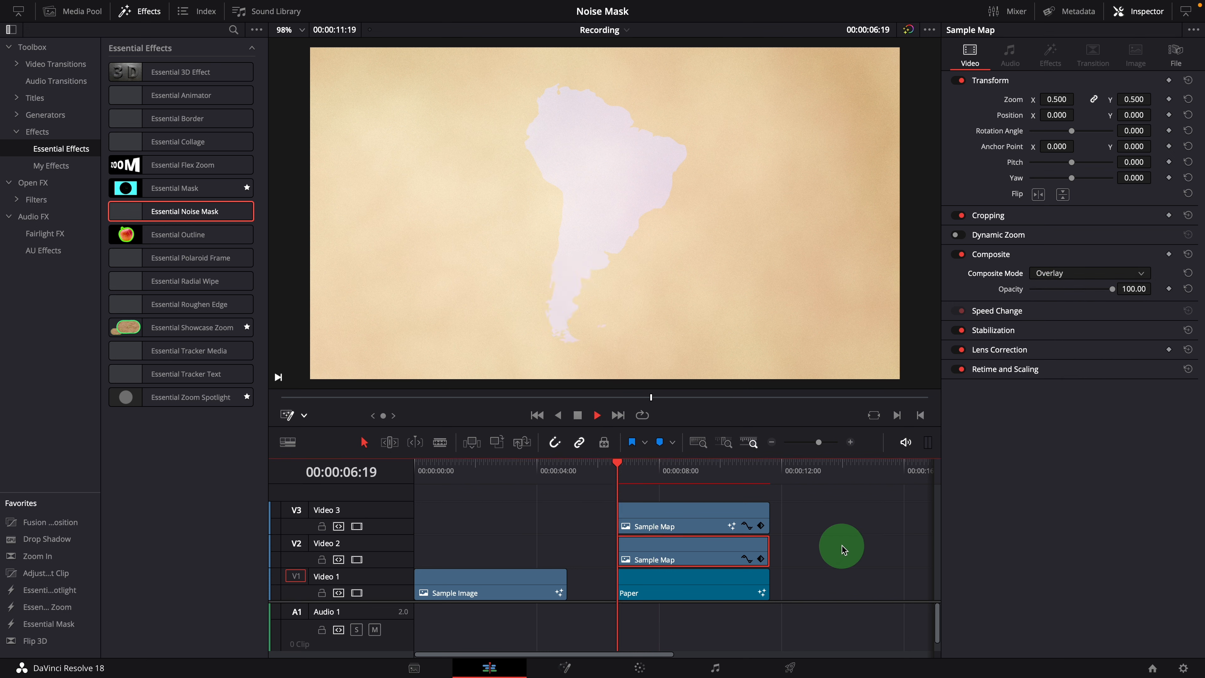
key(space)
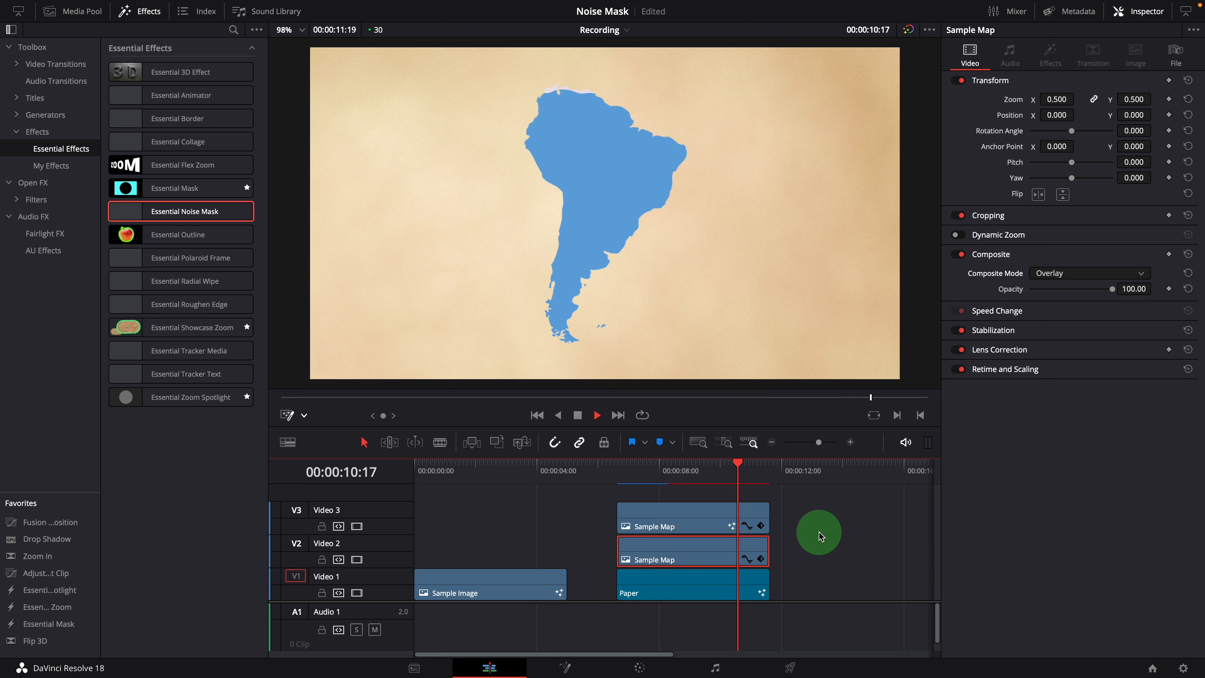
click(614, 469)
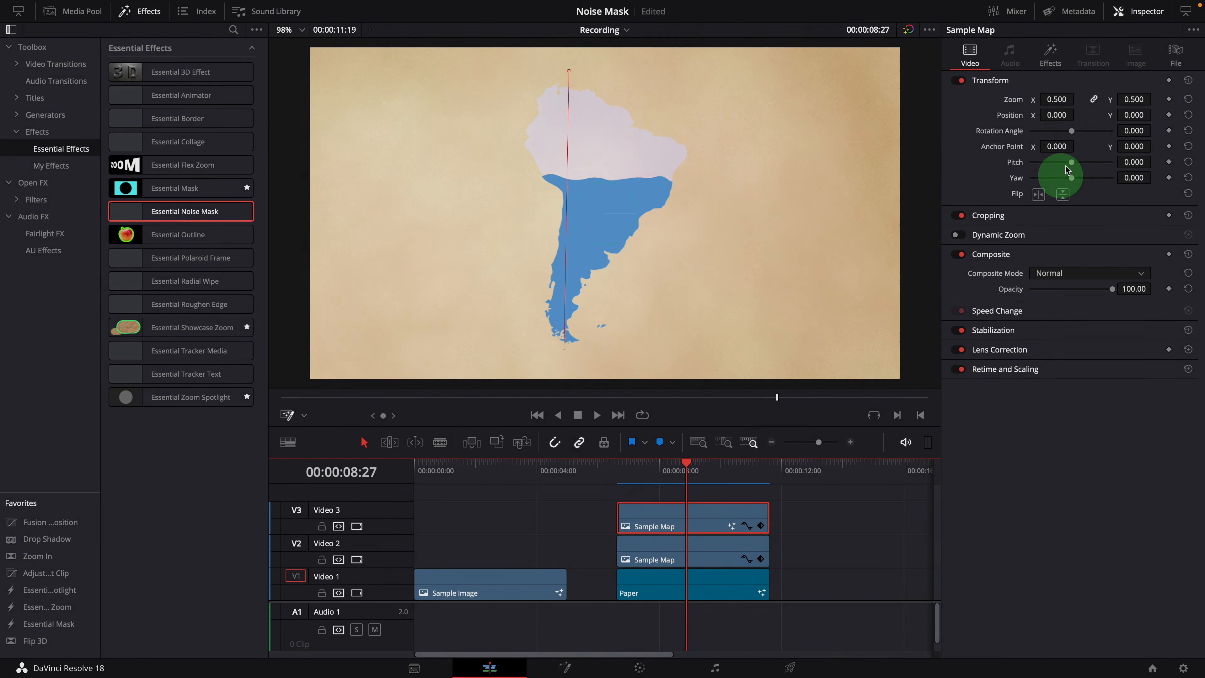
- Set the Video 3 map's noise mask shape to Radial and move its start point to the map's centre, about X 0.468, Y 0.521
click(1050, 55)
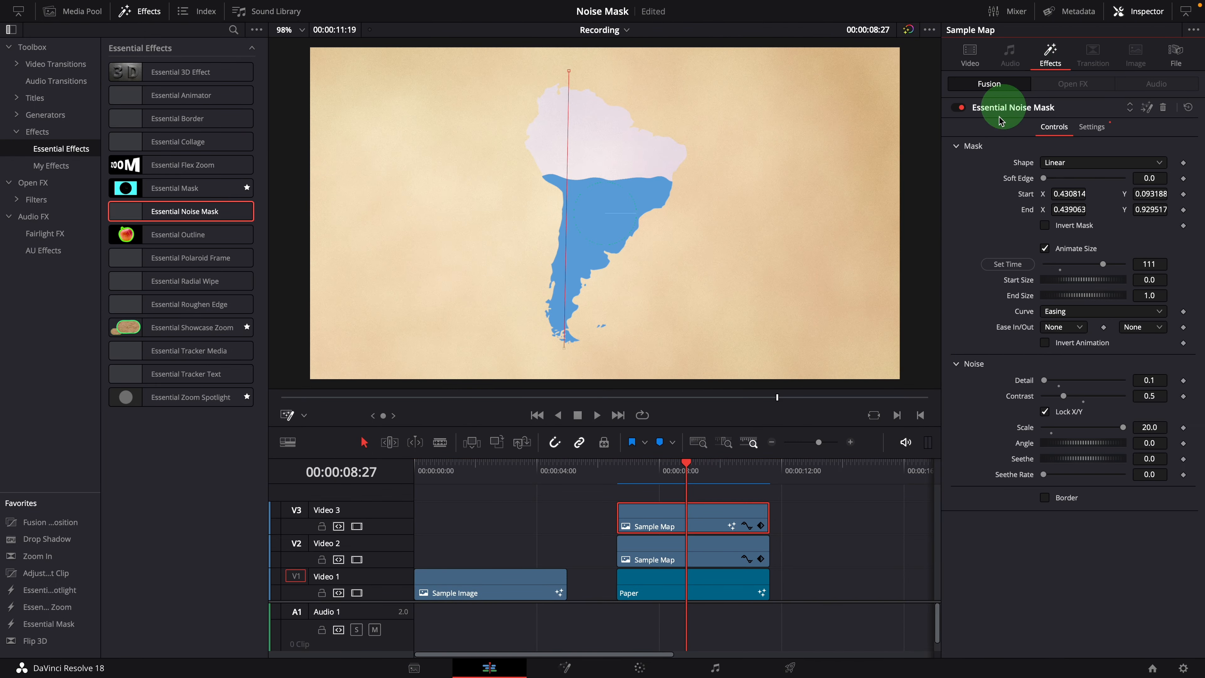
click(1071, 164)
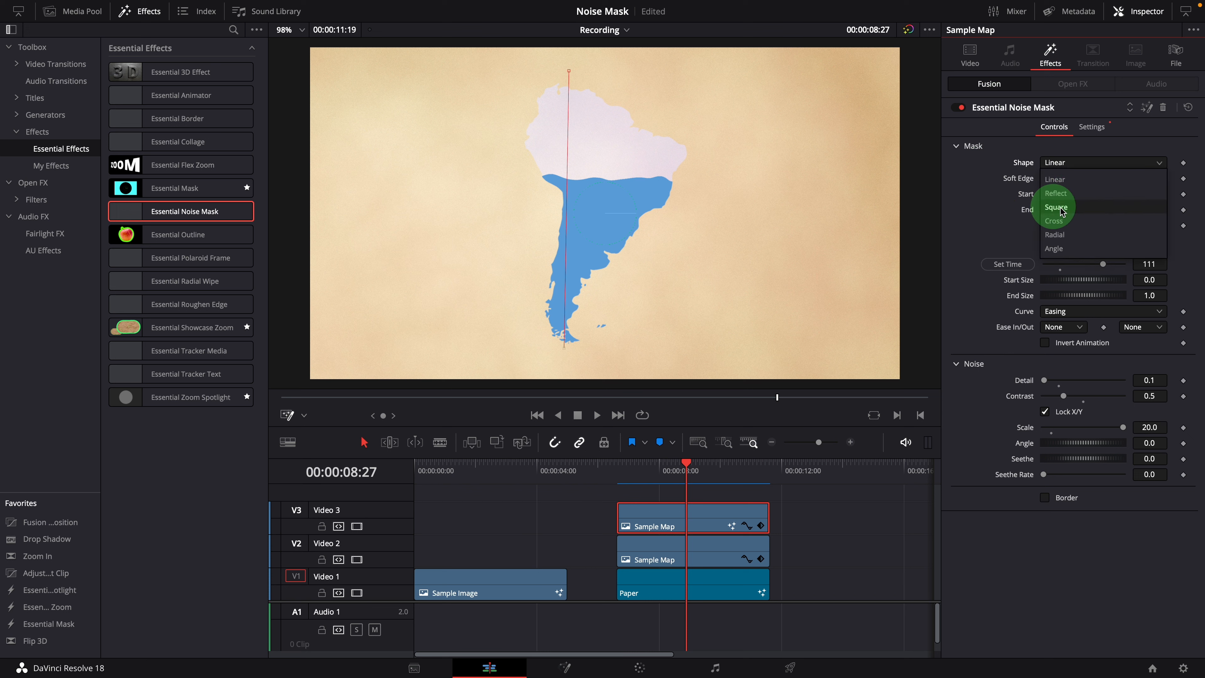
click(1060, 235)
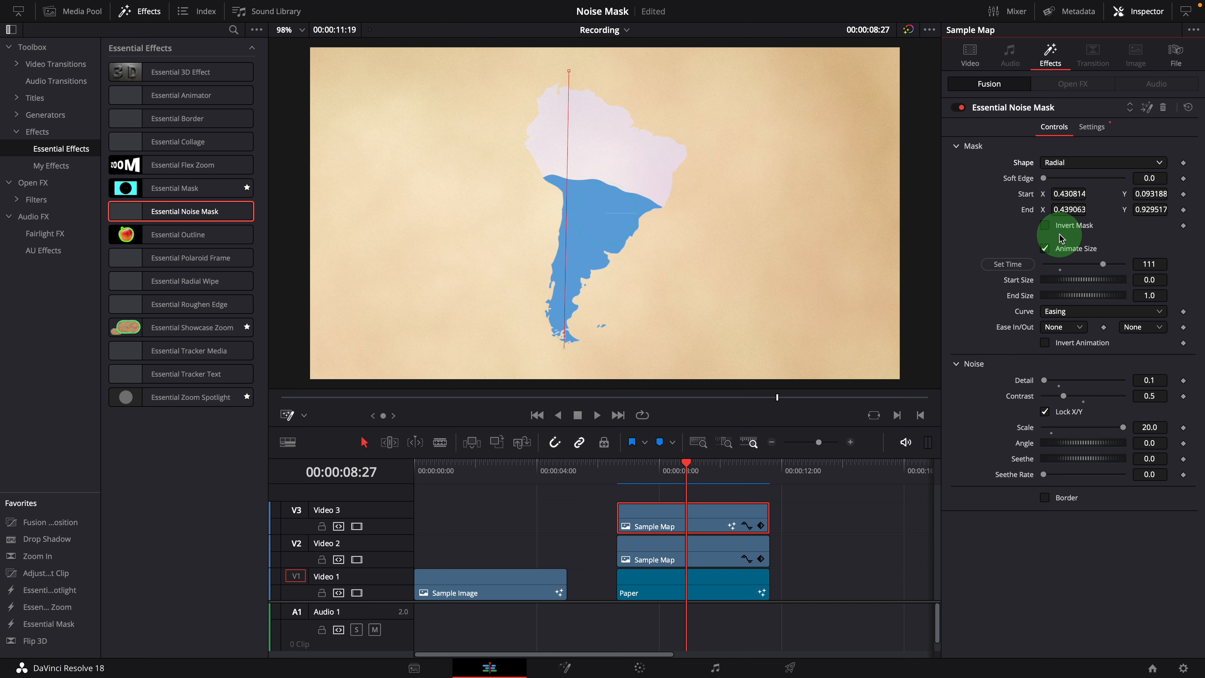
click(564, 348)
drag(563, 351, 590, 205)
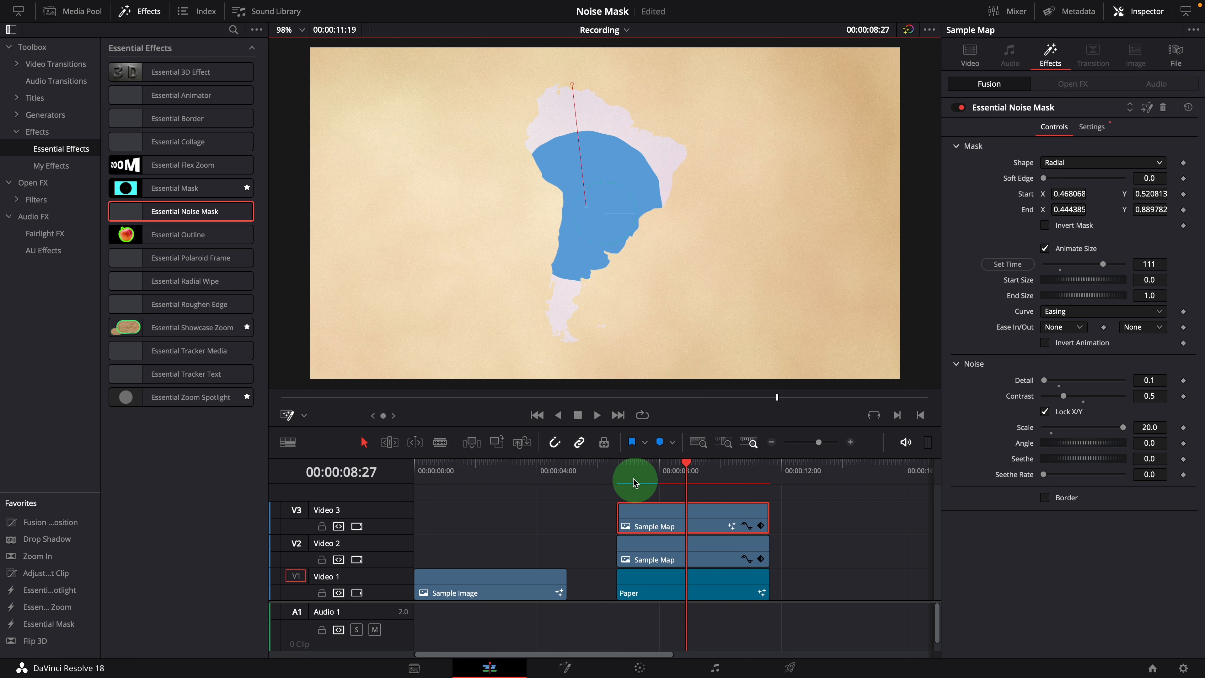
- Play the radial map reveal repeatedly from the start of the clip
click(612, 477)
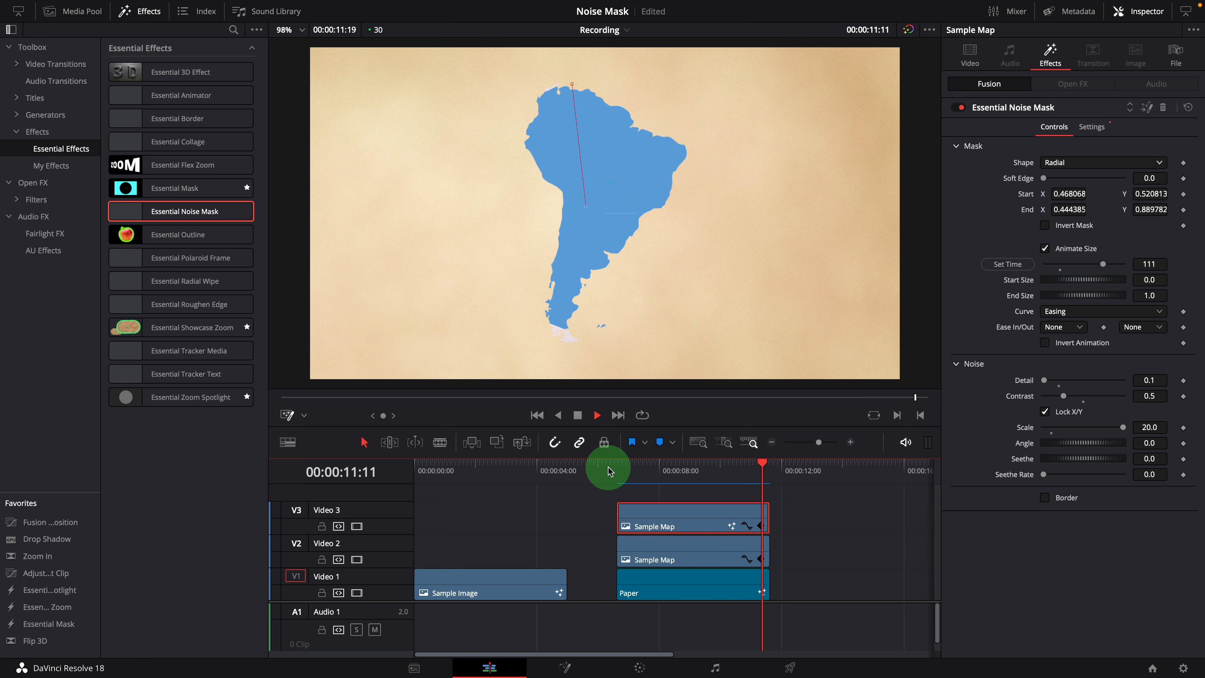
click(609, 473)
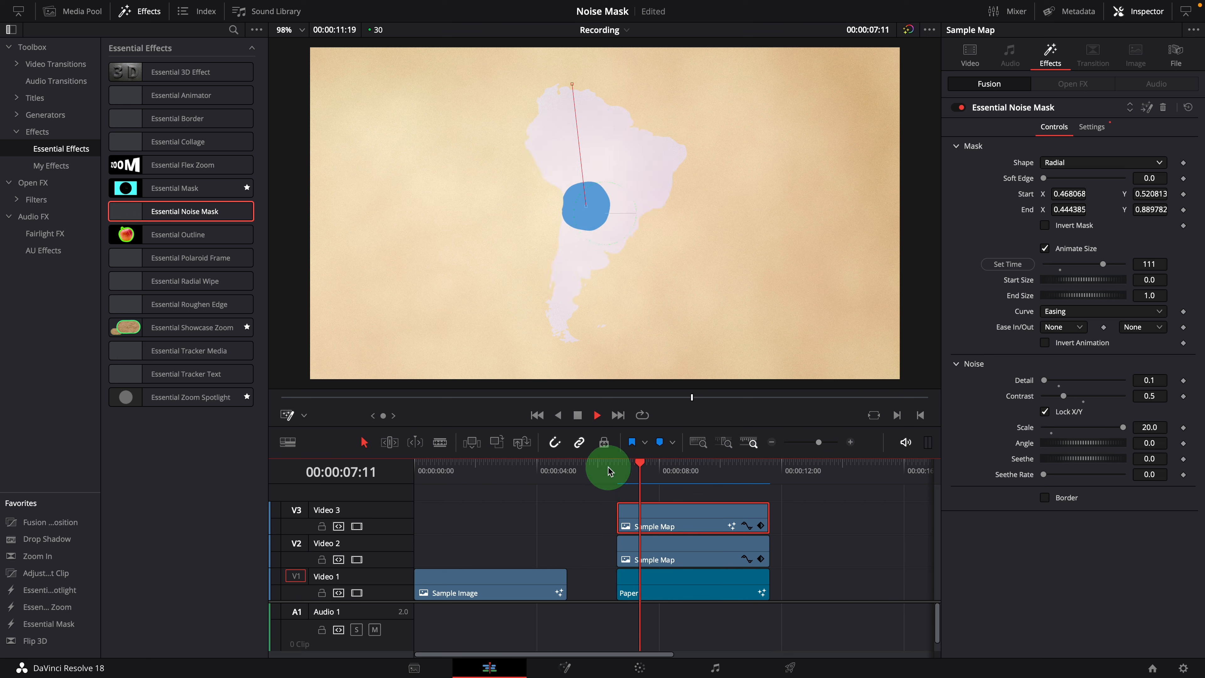
key(space)
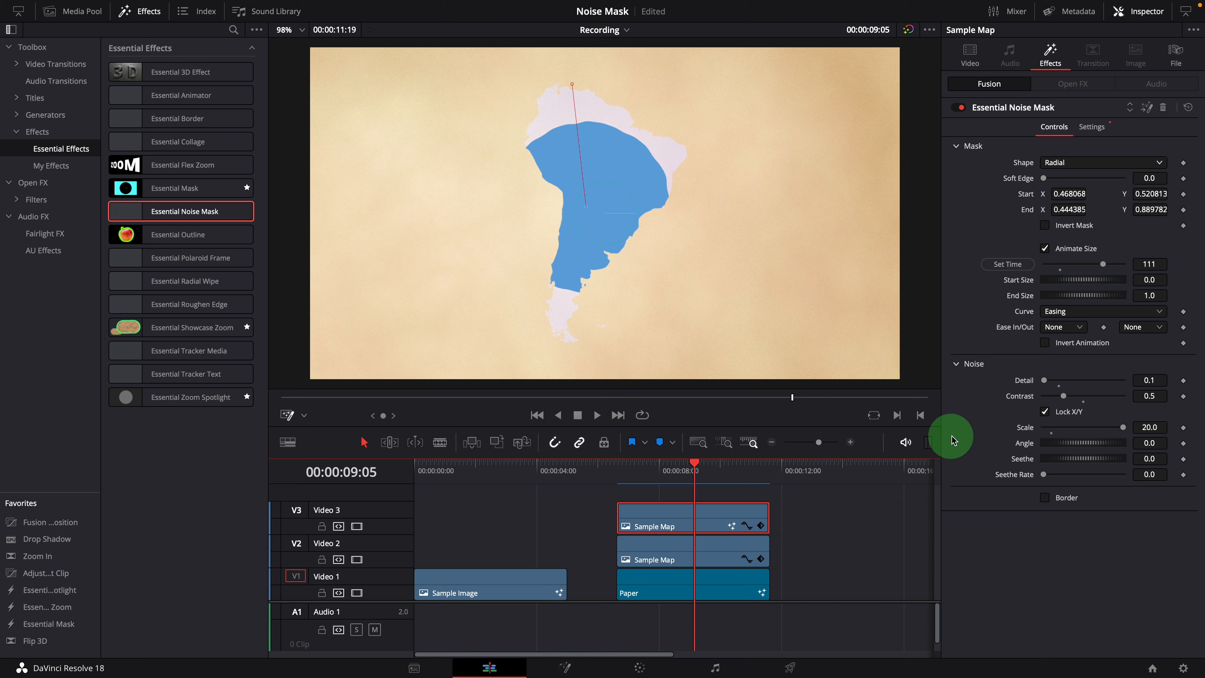
- Set the mask's noise Detail to 0.55 and replay the reveal from the clip's start
click(1045, 381)
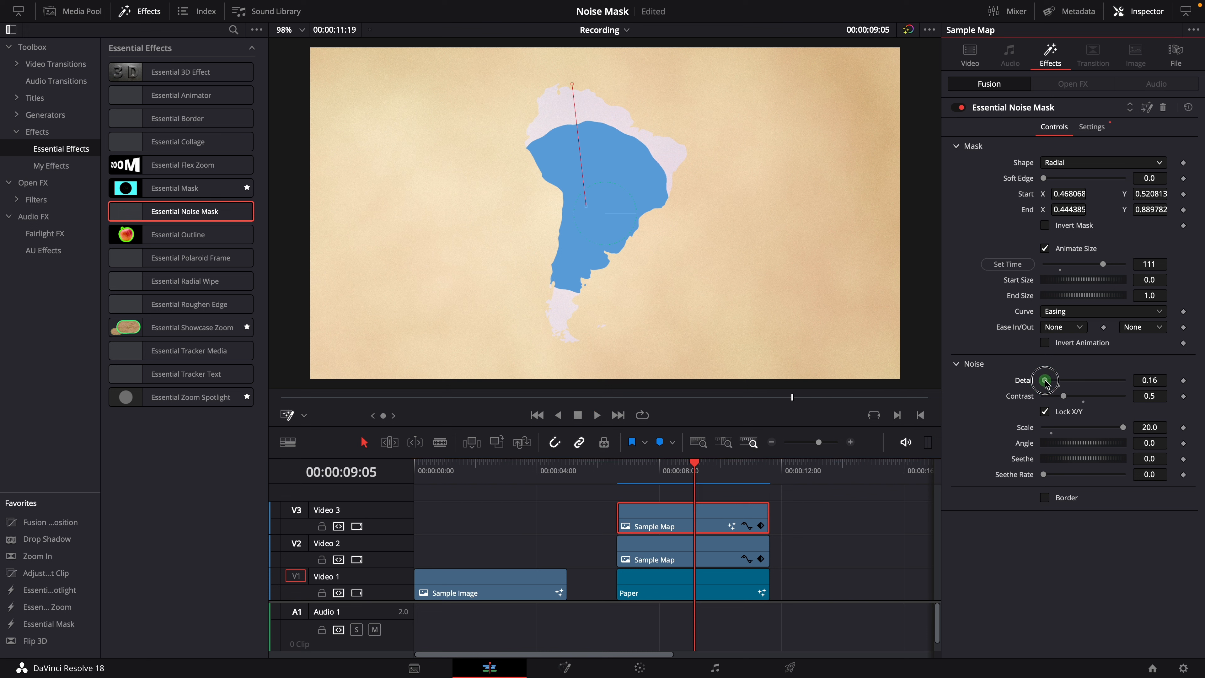
drag(1048, 383, 1050, 385)
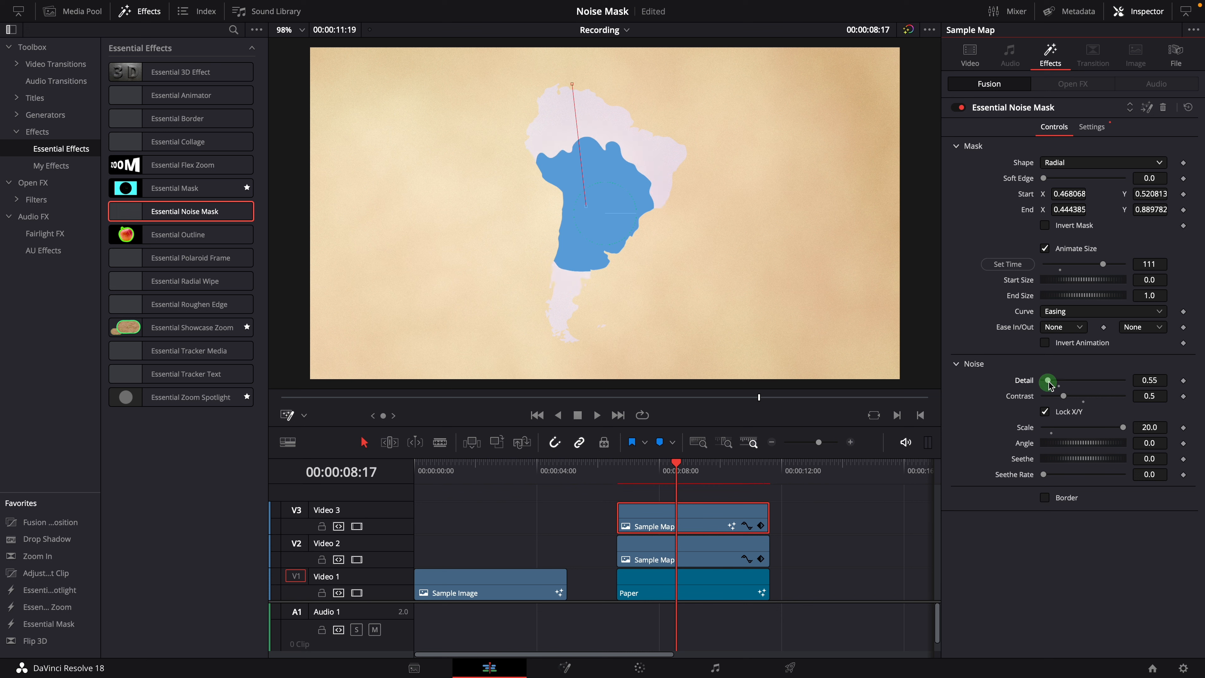
click(618, 466)
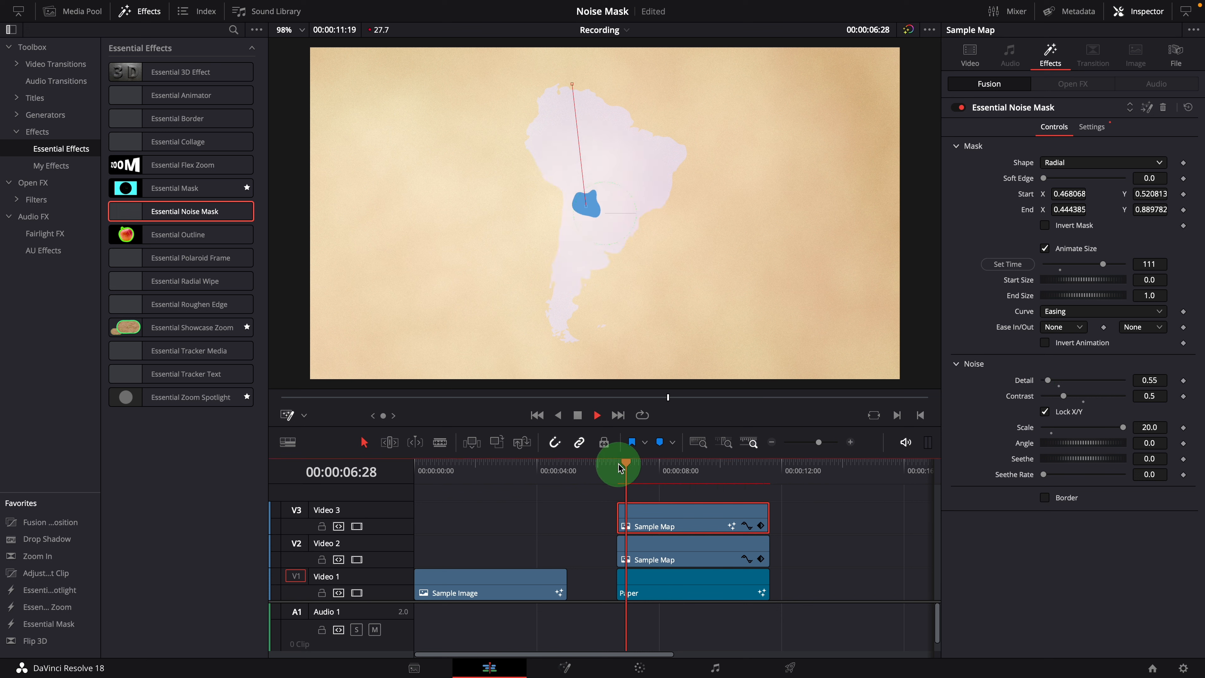
key(space)
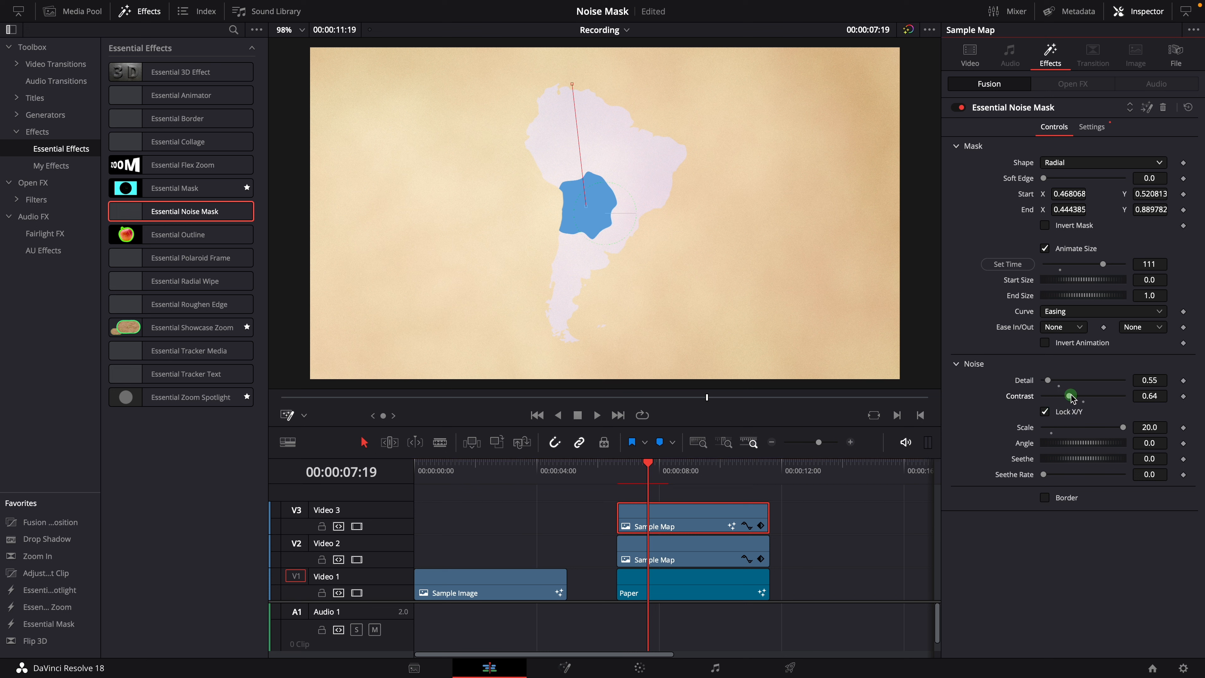
- Set the mask's noise Contrast to 1.0 and play the reveal from the clip's start
drag(1073, 397, 1083, 396)
click(619, 469)
key(space)
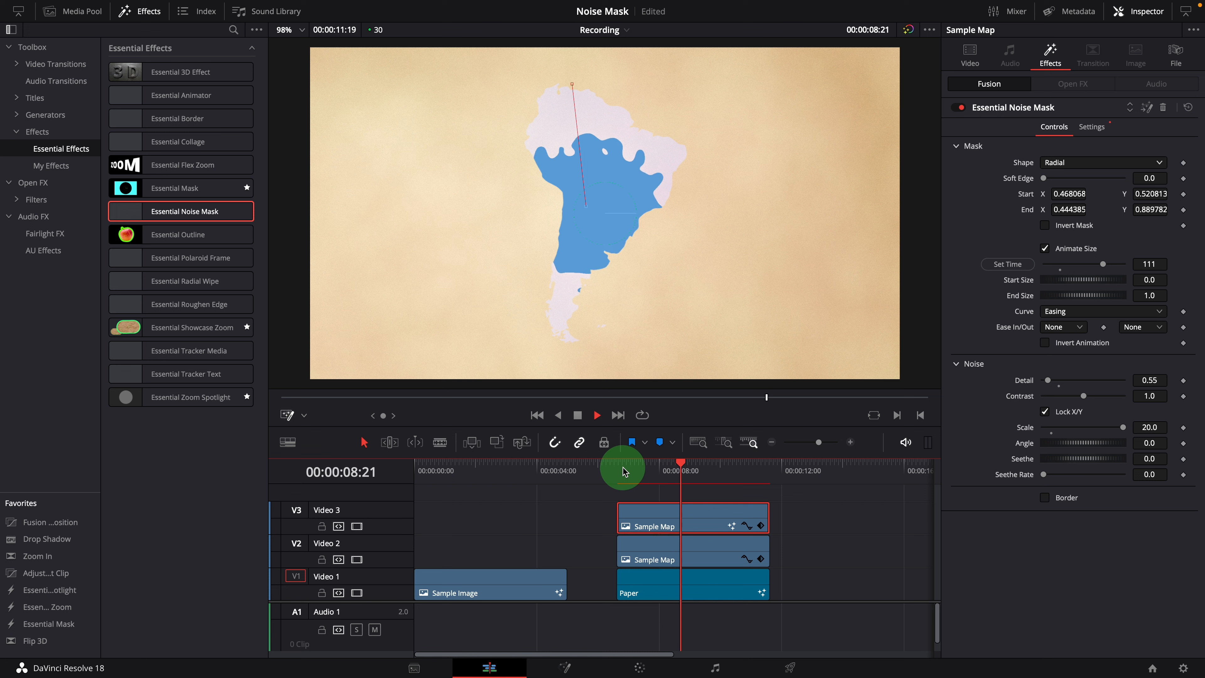
click(614, 464)
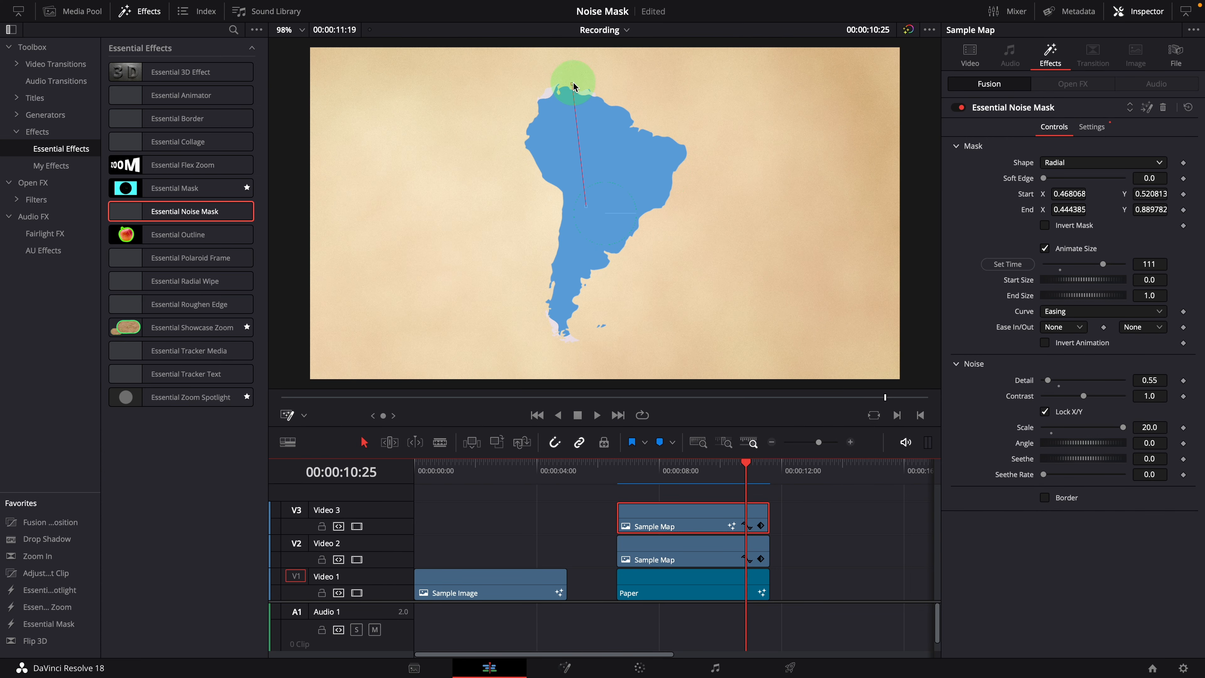
- Try moving the mask's end point to about X 0.457, Y 0.865 with an End Size of 1.348, and play the reveal
drag(573, 86, 572, 86)
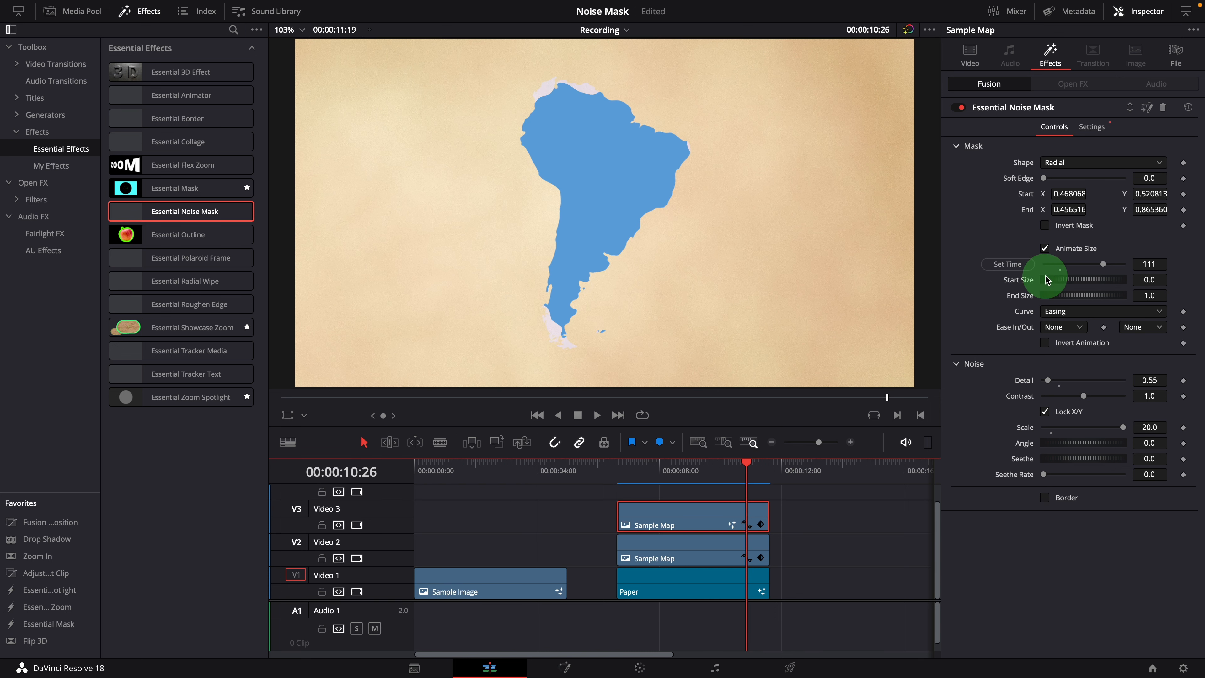
drag(1079, 294, 1079, 295)
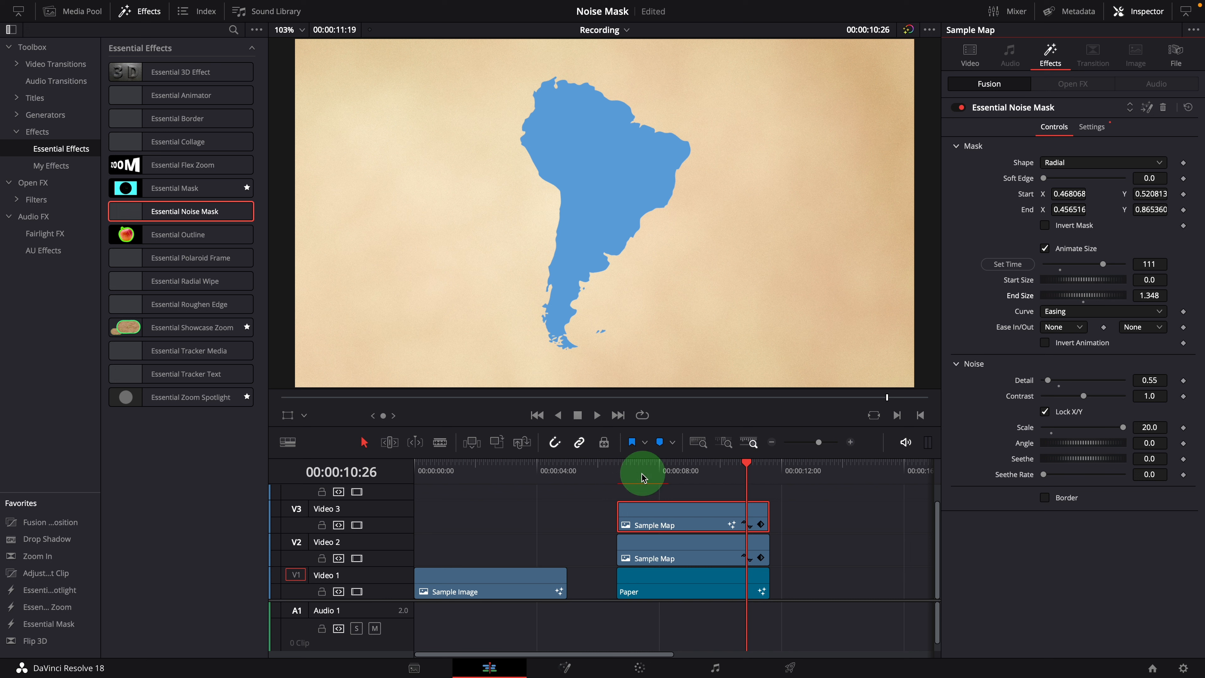
click(616, 465)
key(space)
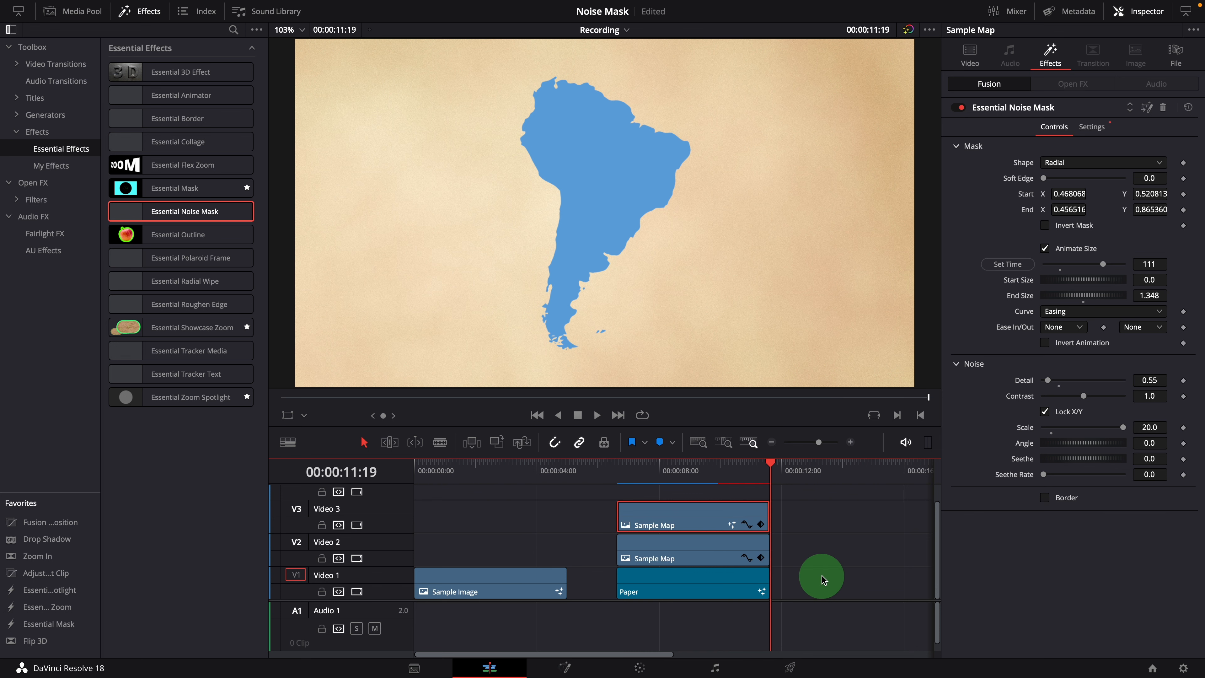
- Set the mask's Start Size to -0.111 at the start of the clip and replay the reveal
click(616, 464)
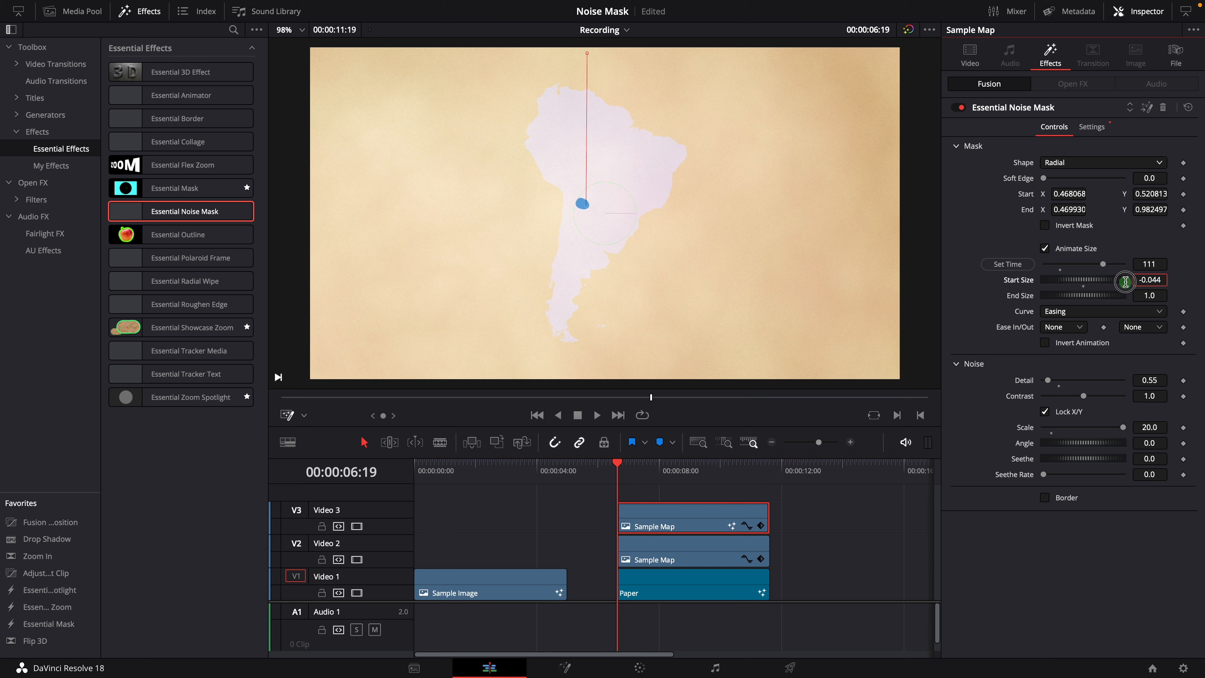
drag(1090, 281, 1087, 281)
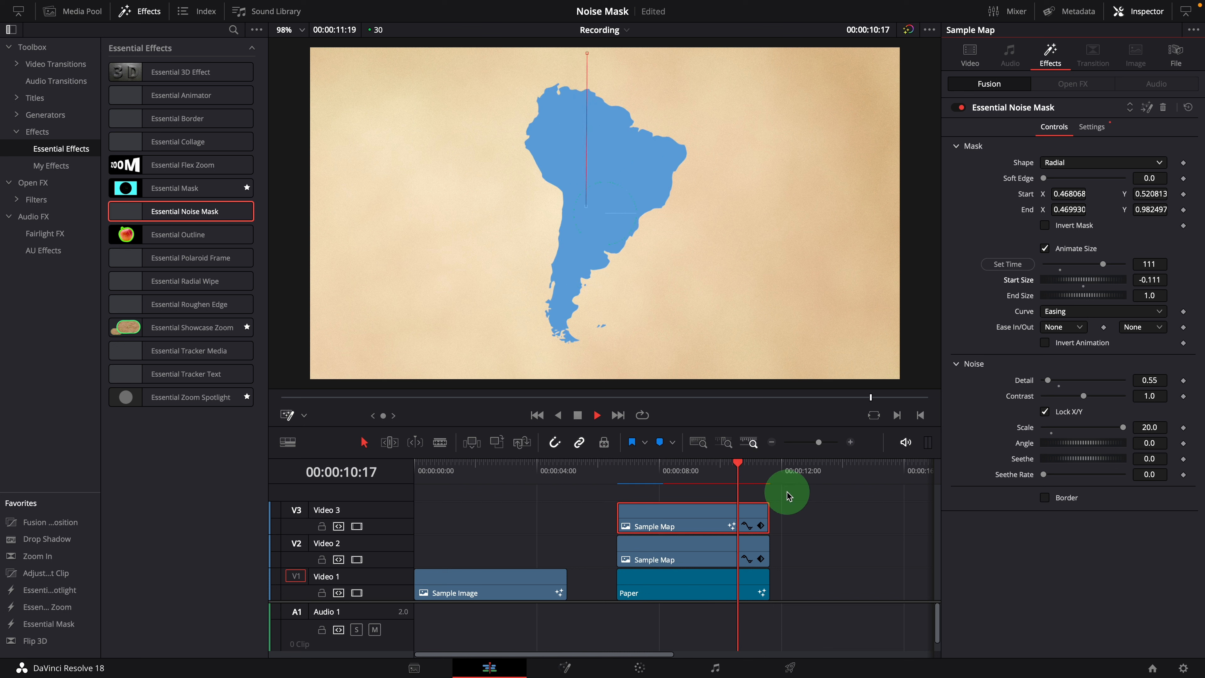
click(611, 472)
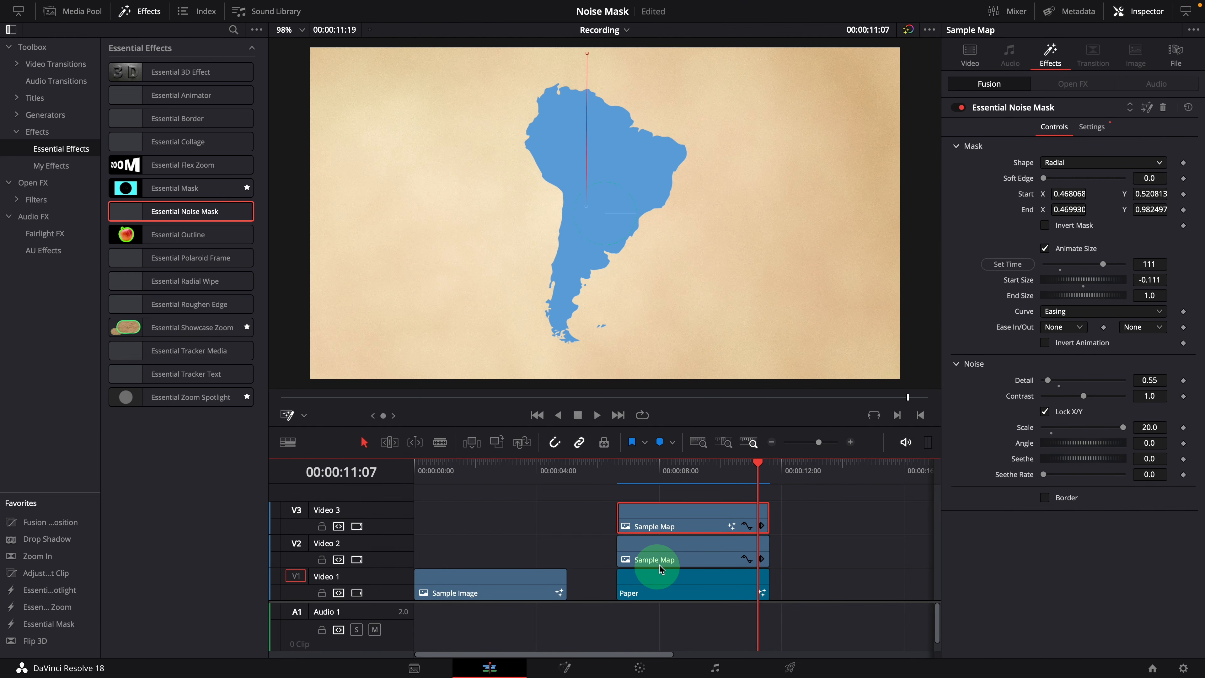
- Add an Essential Animated Background generator on Video 4 directly above the Sample Map clips and select it
scroll(698, 603, up, 2)
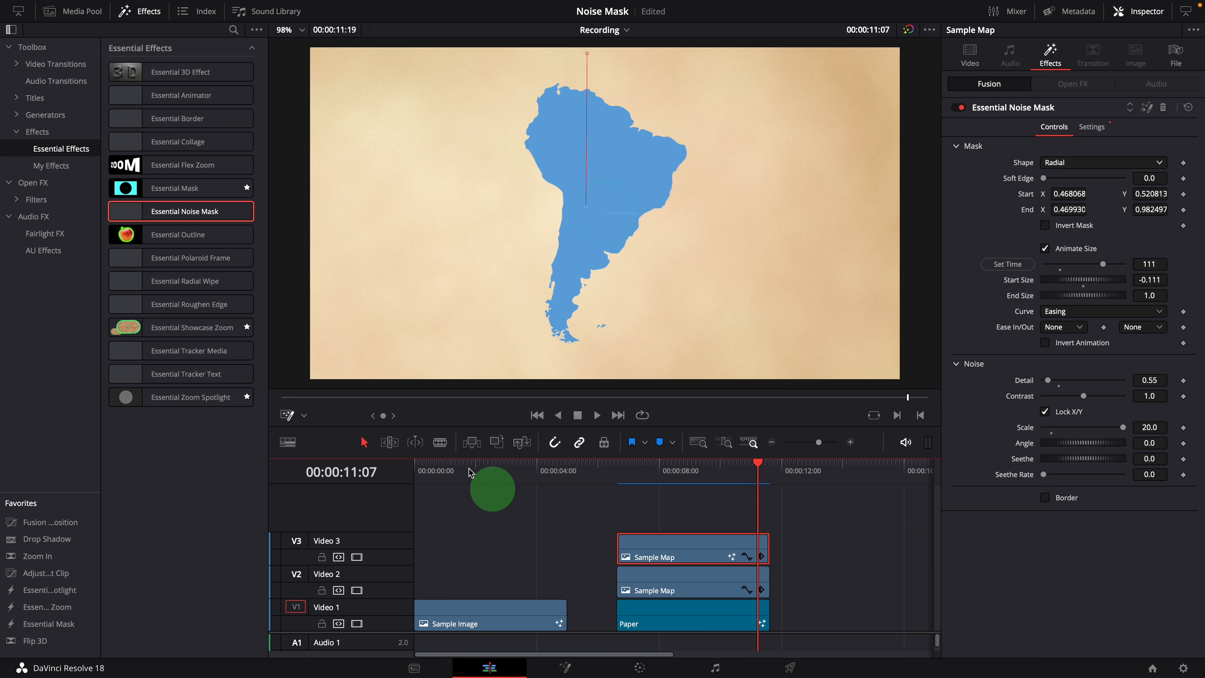
click(18, 116)
click(56, 136)
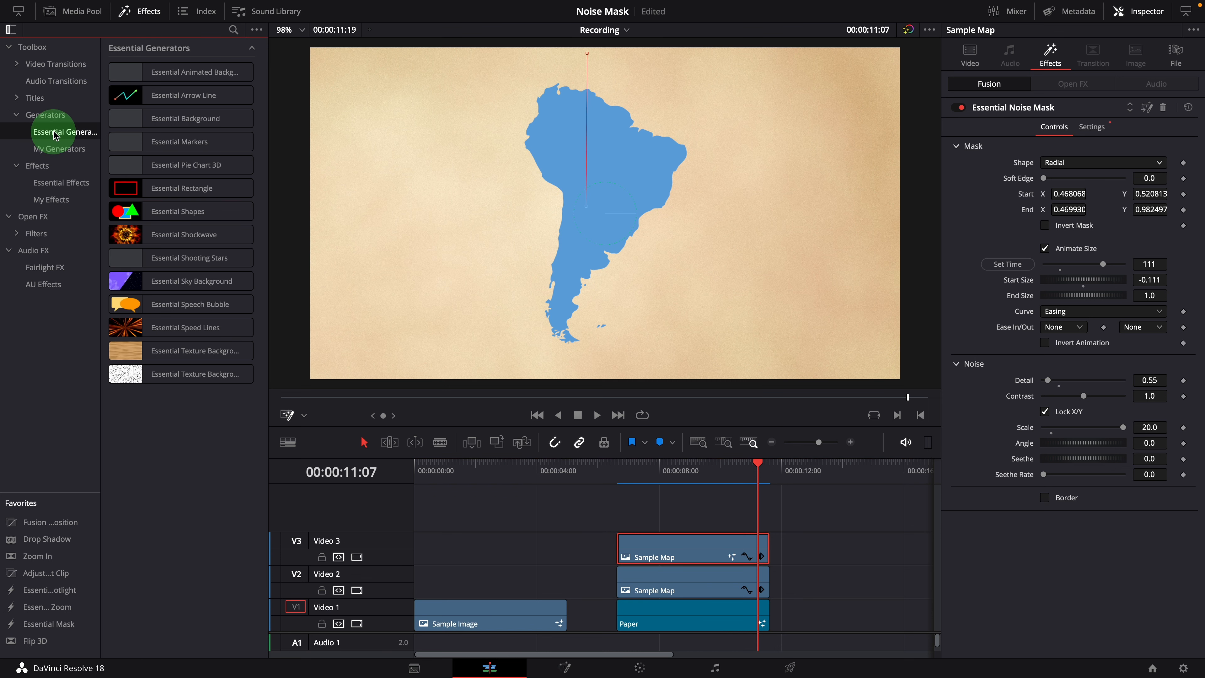
drag(175, 72, 613, 524)
click(680, 476)
click(696, 515)
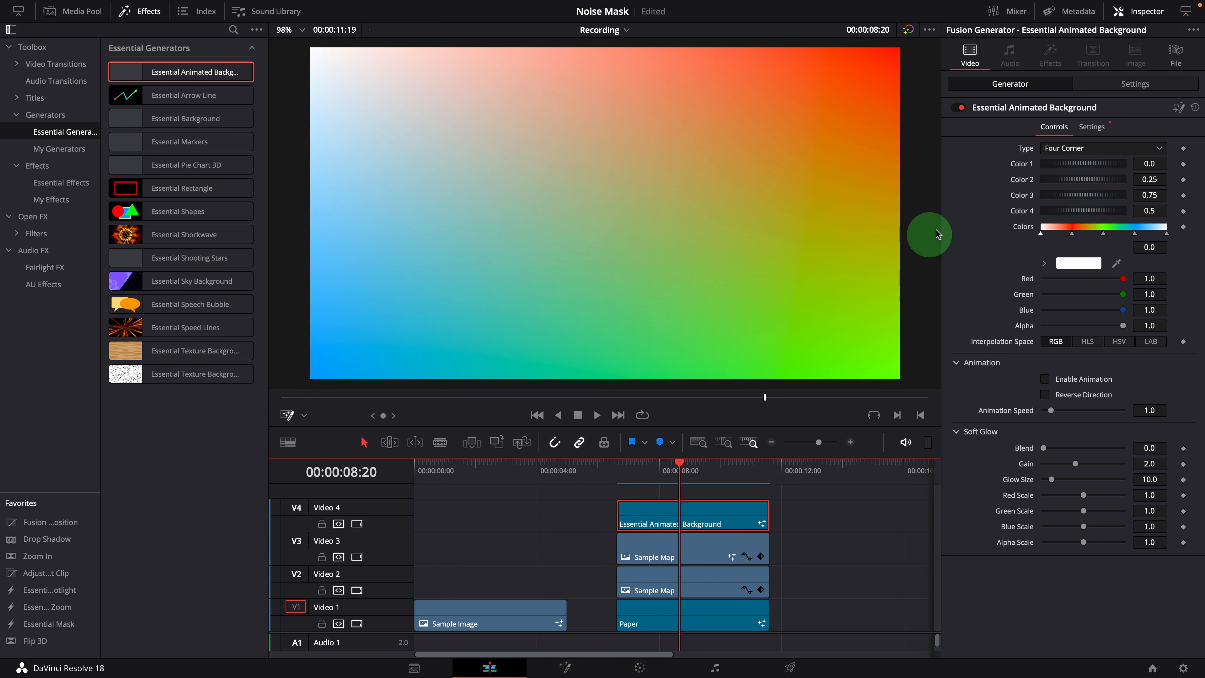
- Set the Essential Animated Background clip's Composite Mode to Foreground
click(1134, 83)
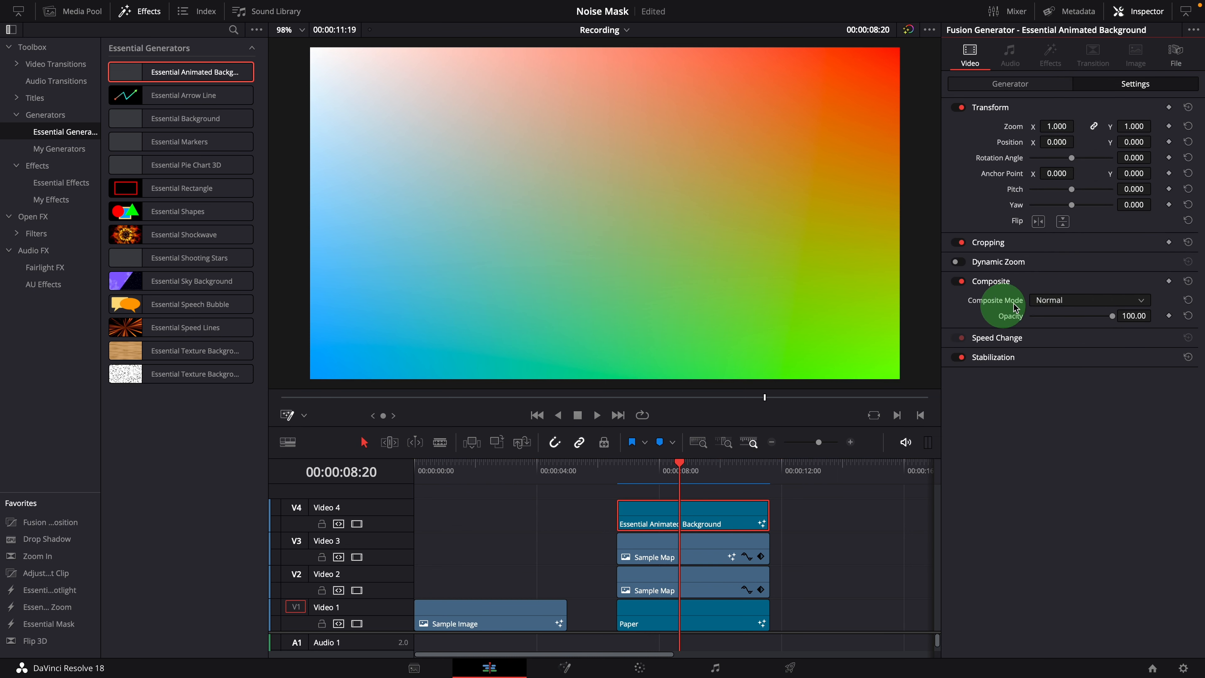
click(1070, 300)
drag(1147, 322, 1140, 422)
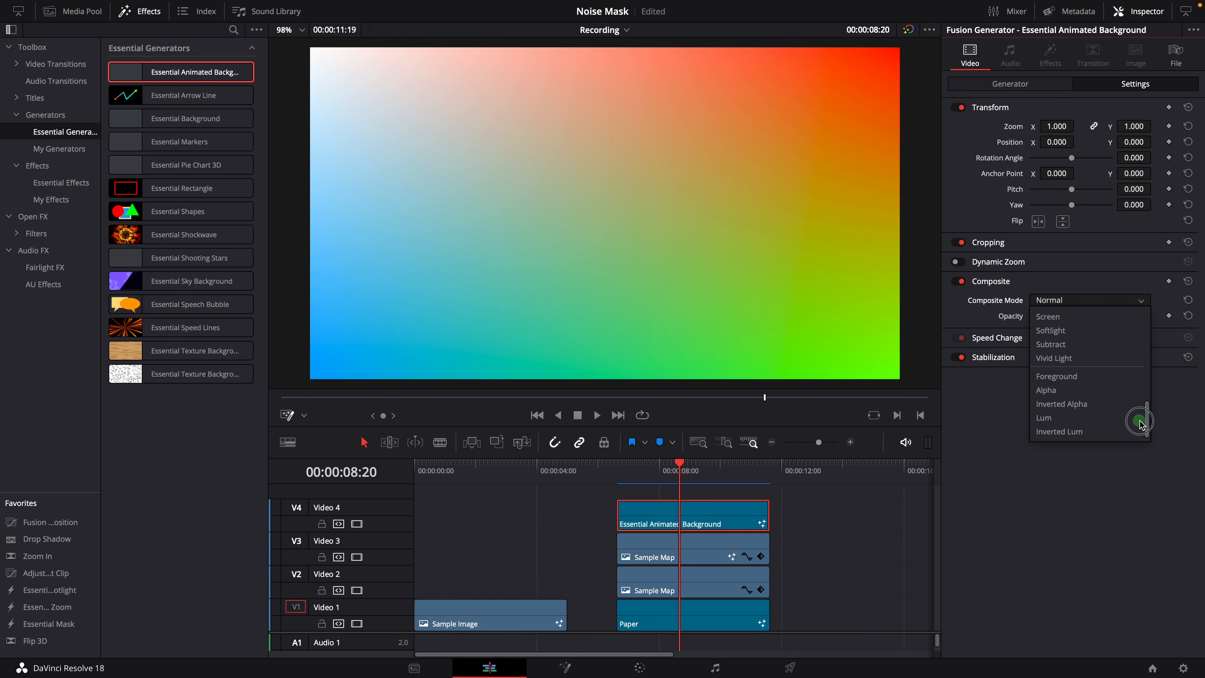
click(1061, 380)
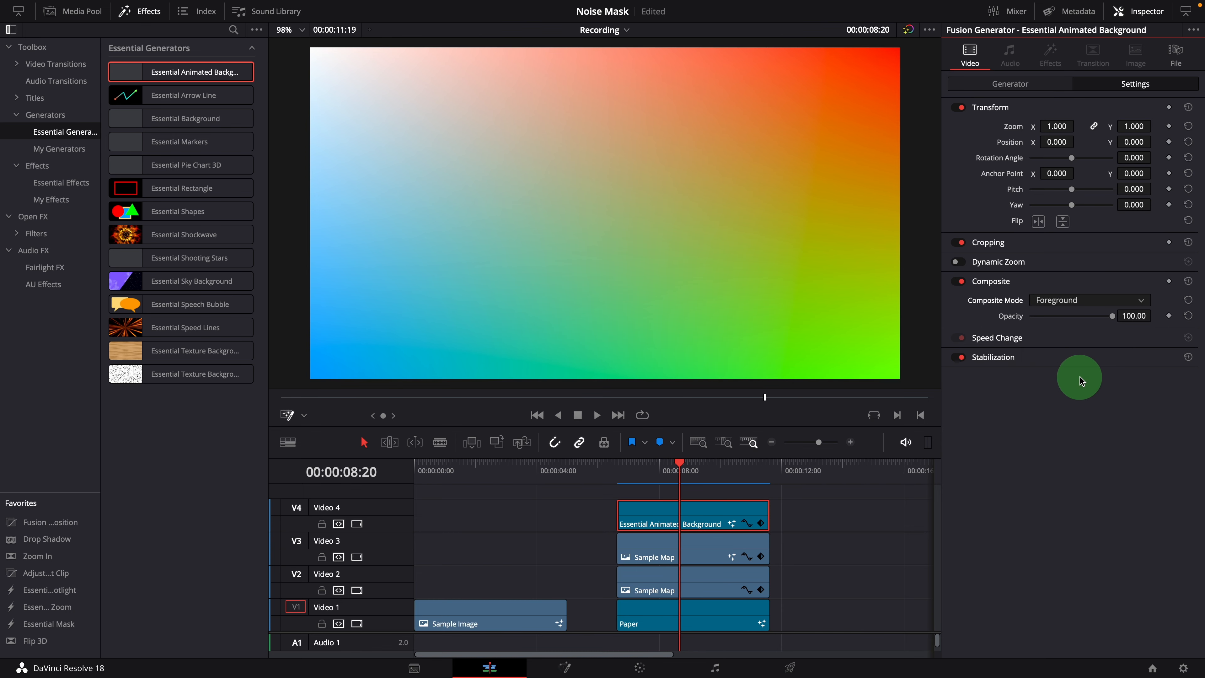
- Set the Video 3 Sample Map's Composite Mode to Alpha and play the gradient-filled reveal from the clip's start
click(654, 551)
click(1082, 277)
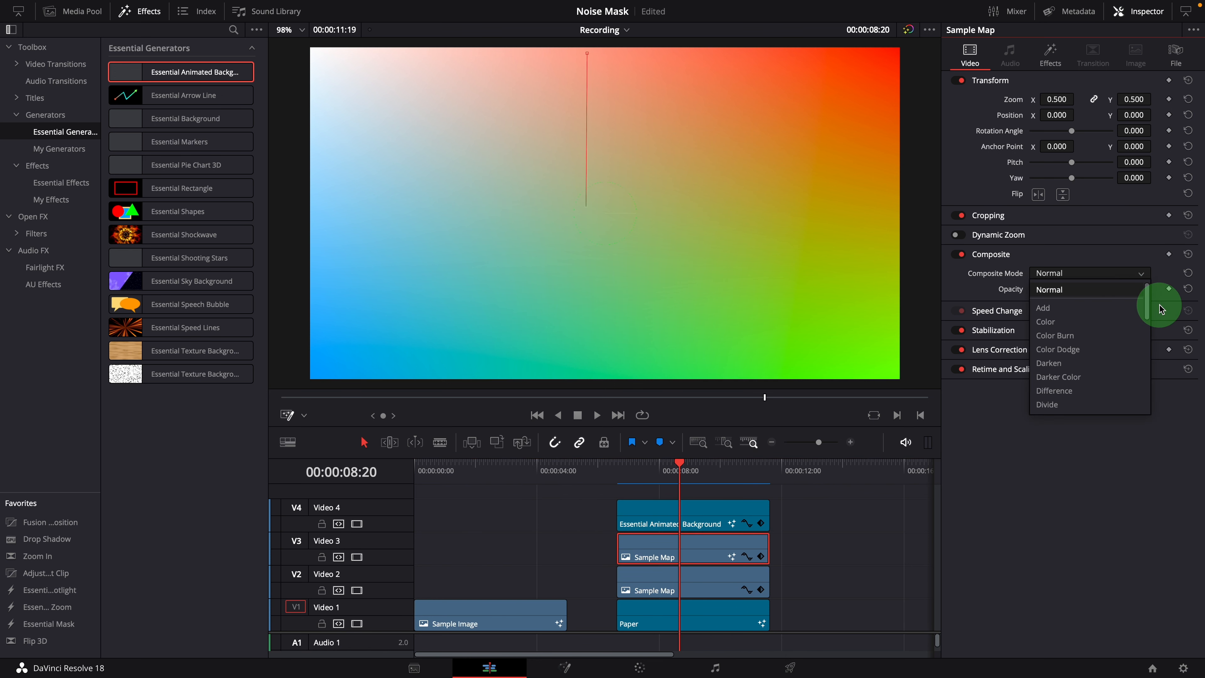
scroll(1136, 360, down, 5)
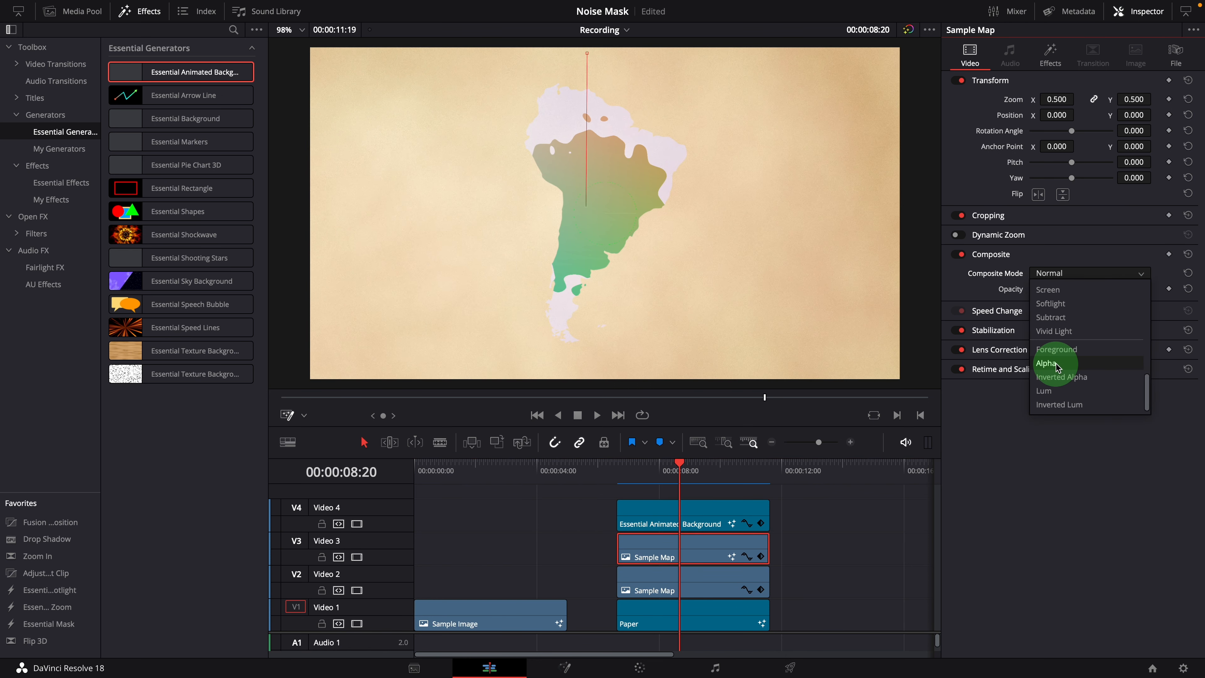
click(1057, 367)
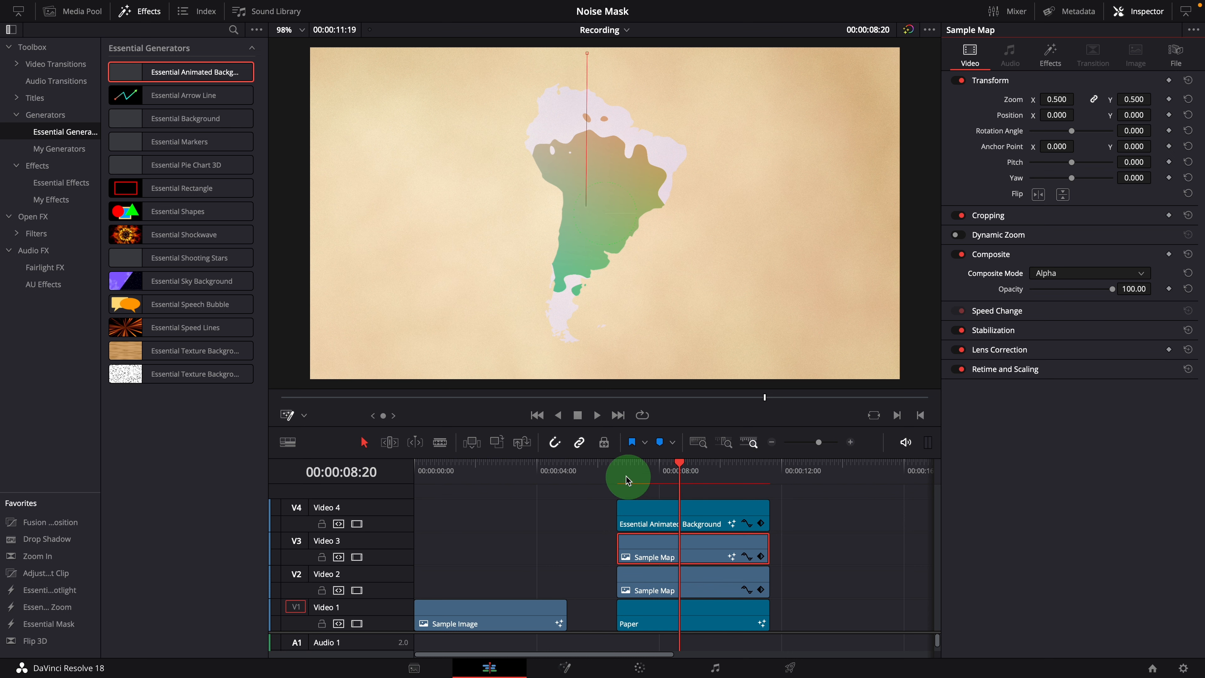
click(618, 463)
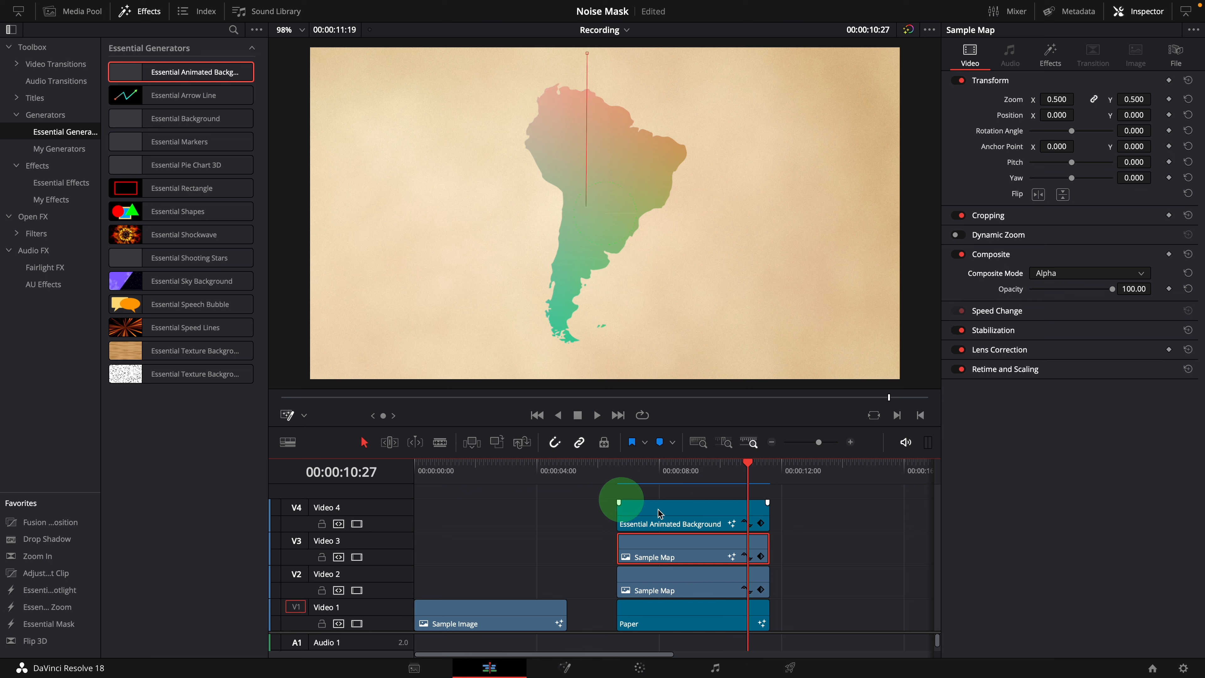
- Enable Border and Enable Glow on the Video 3 map's noise mask and replay the reveal
click(1035, 66)
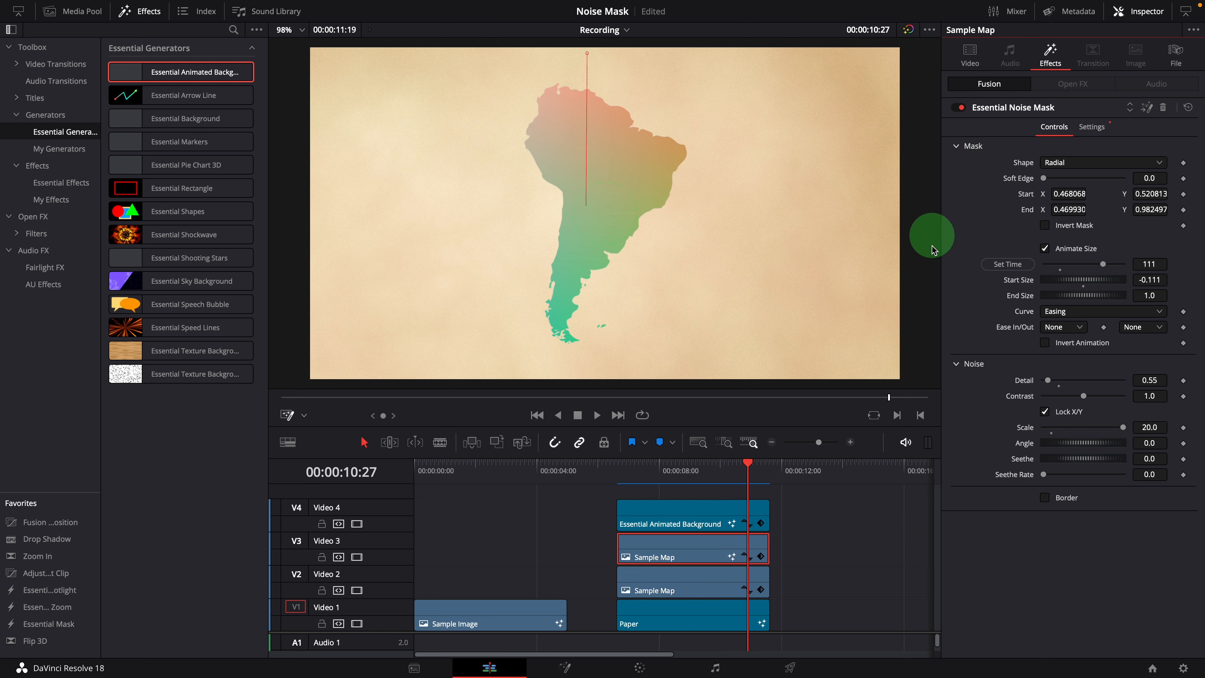
click(1046, 500)
click(1046, 616)
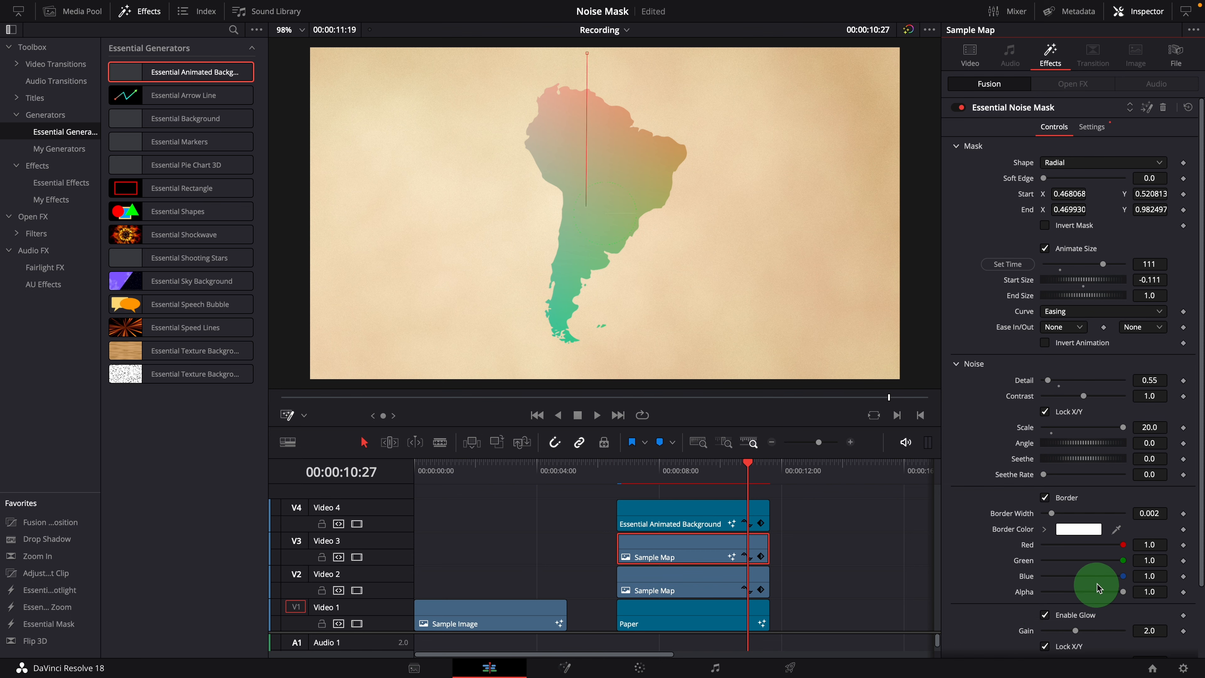
scroll(1100, 586, down, 3)
click(627, 478)
key(space)
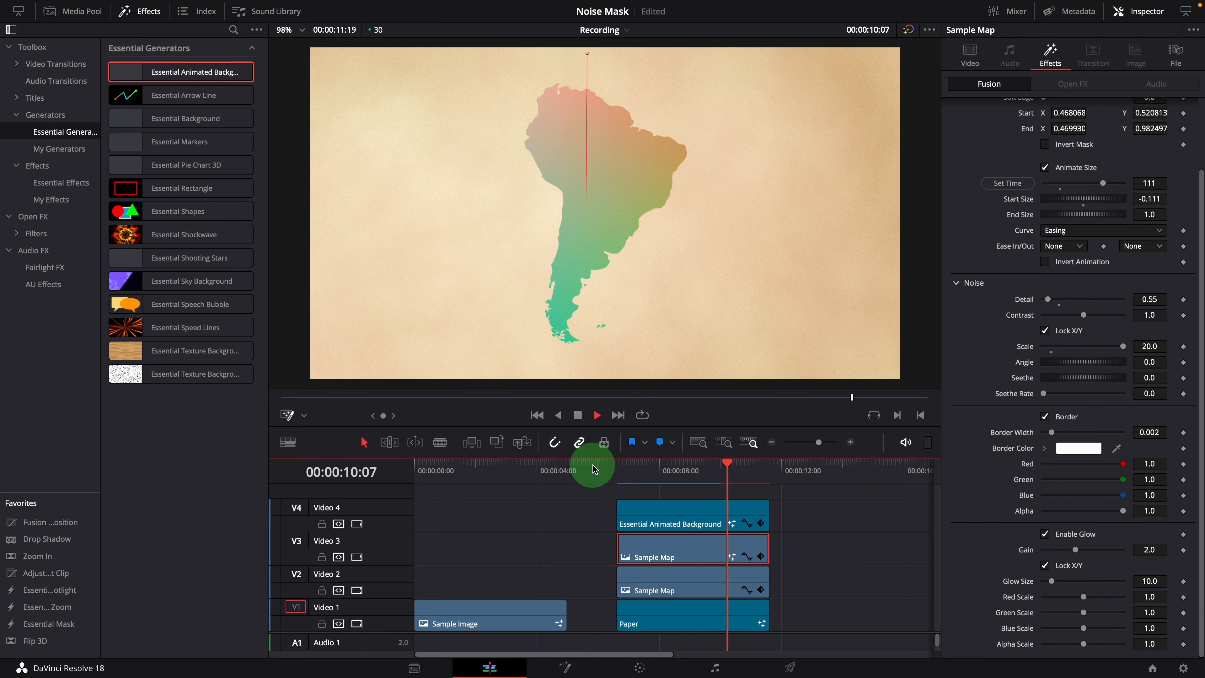
click(614, 471)
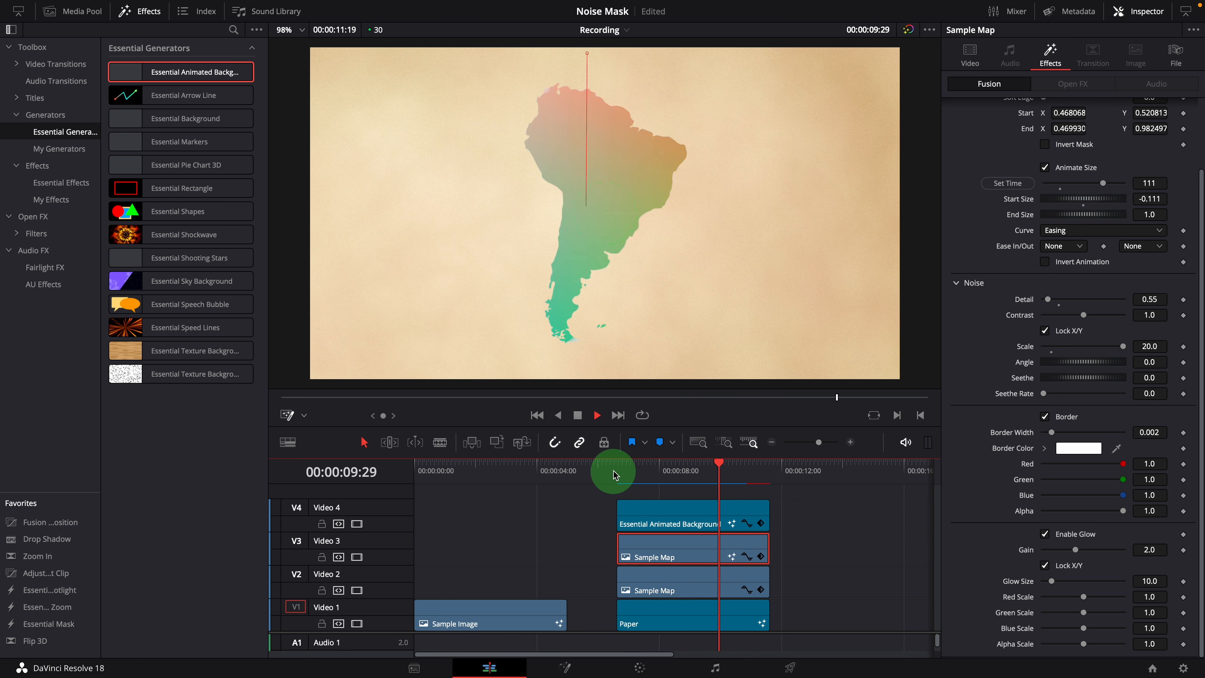
- Try the Solid Color type with a shifted Color 1 on the animated background, switch it to Gradient and play the reveal
click(668, 522)
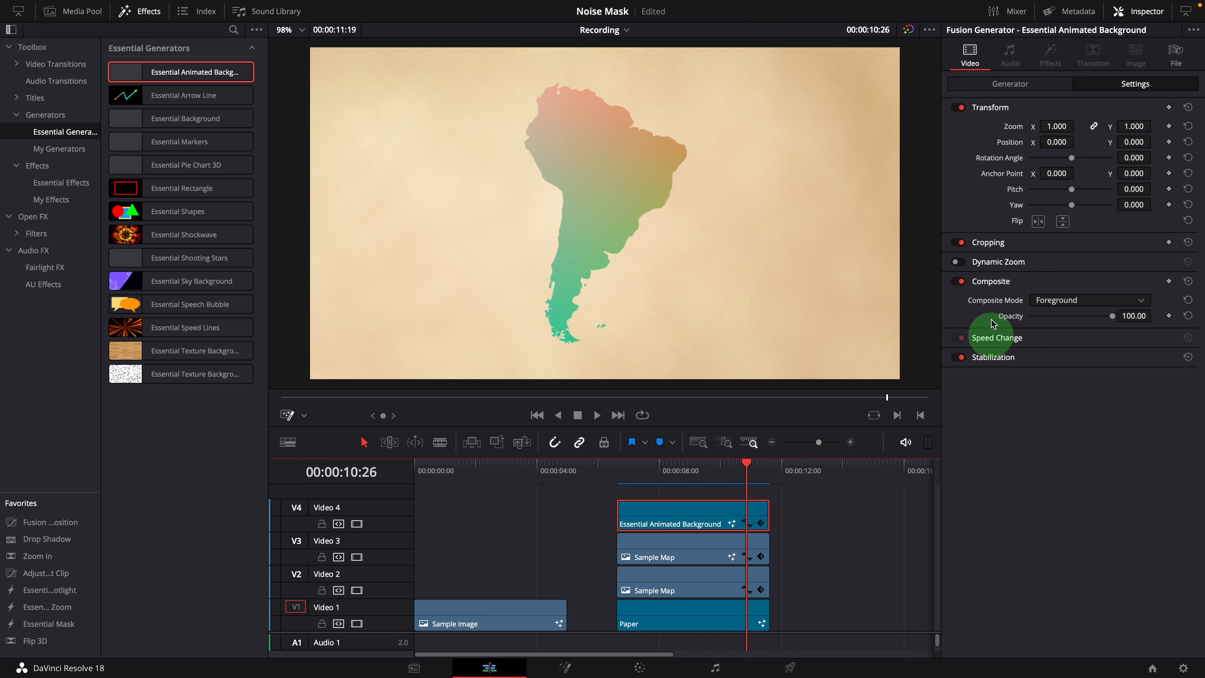
click(1003, 85)
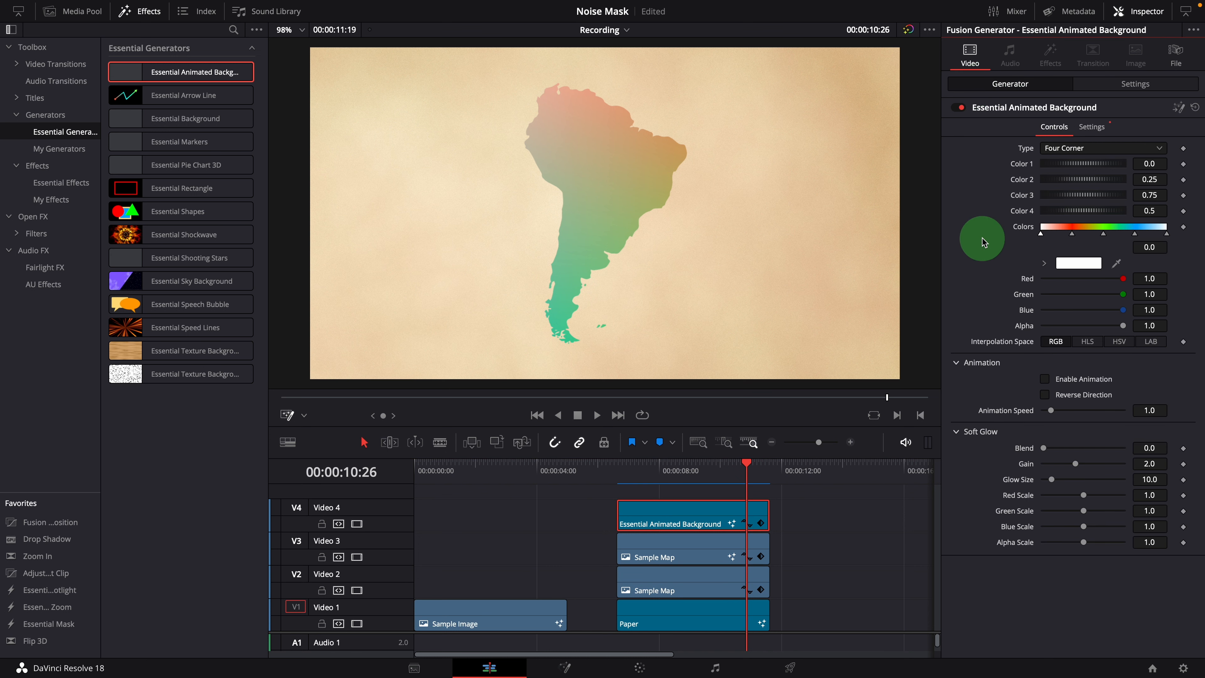
click(1081, 151)
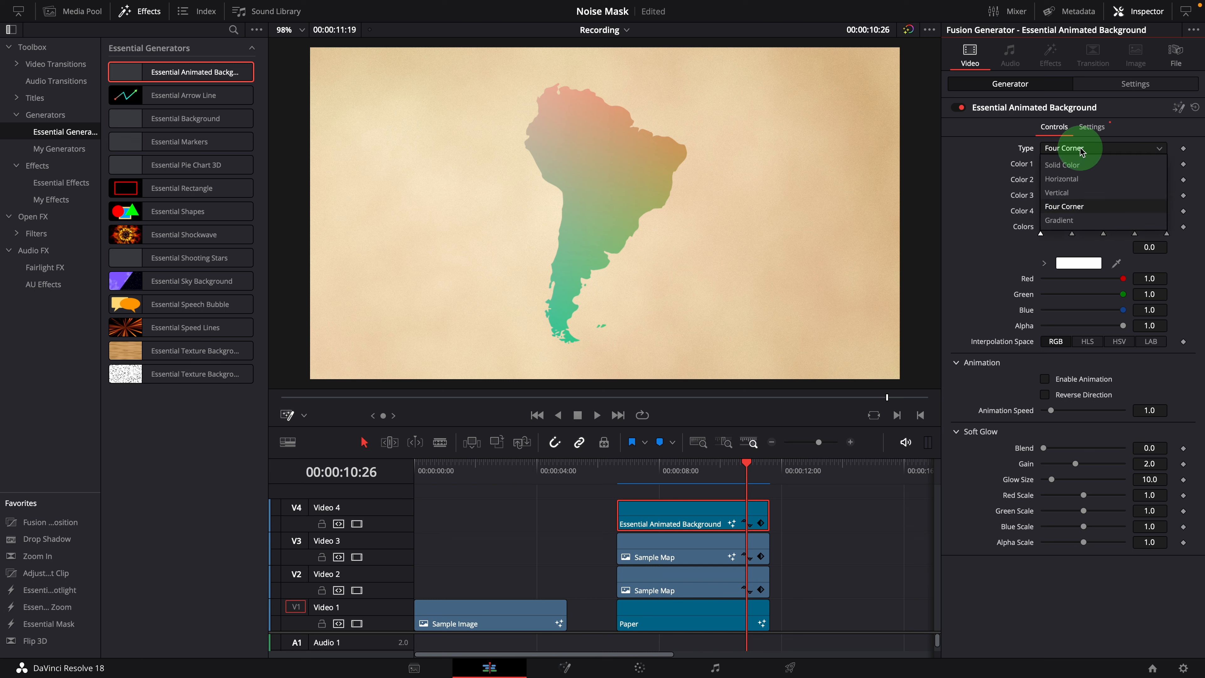
click(1074, 159)
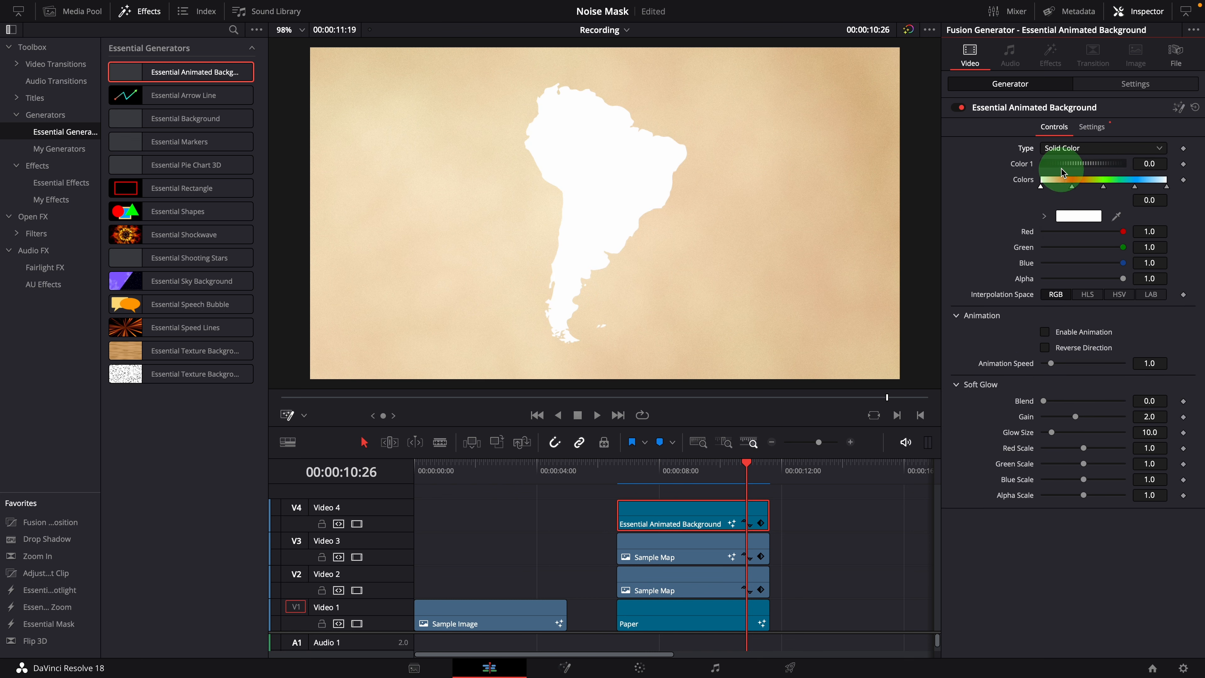
mouse_move(1061, 167)
mouse_down()
mouse_move(1107, 169)
mouse_move(1084, 168)
mouse_up()
key(space)
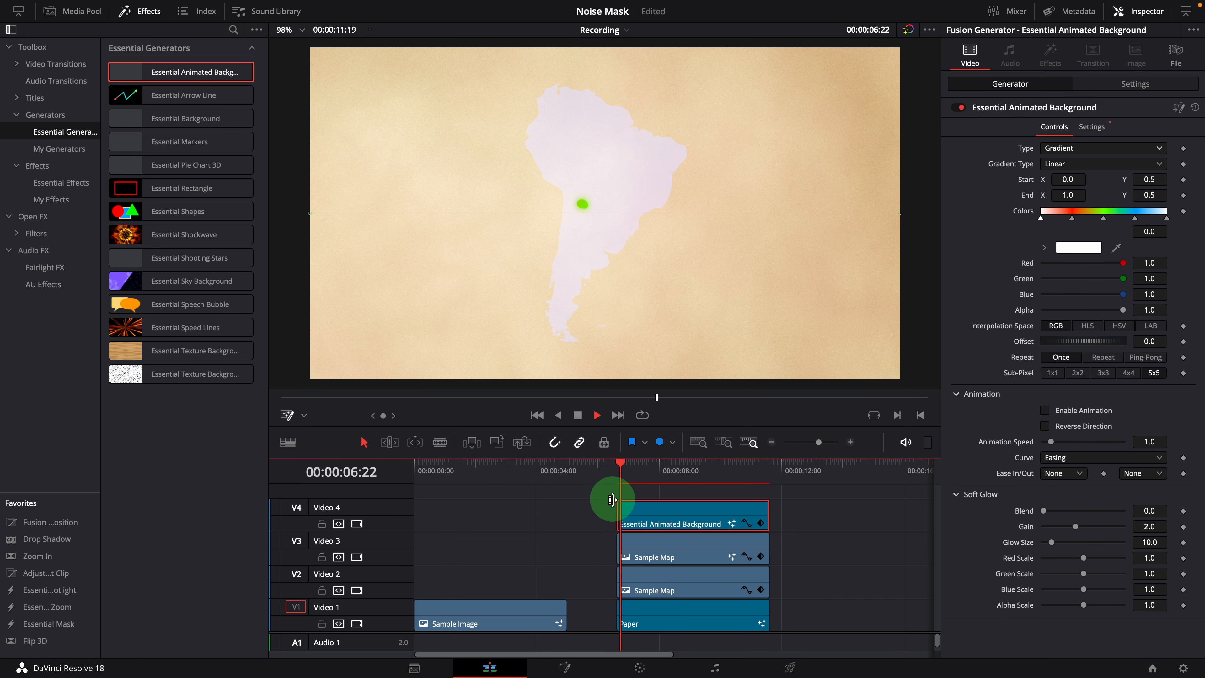